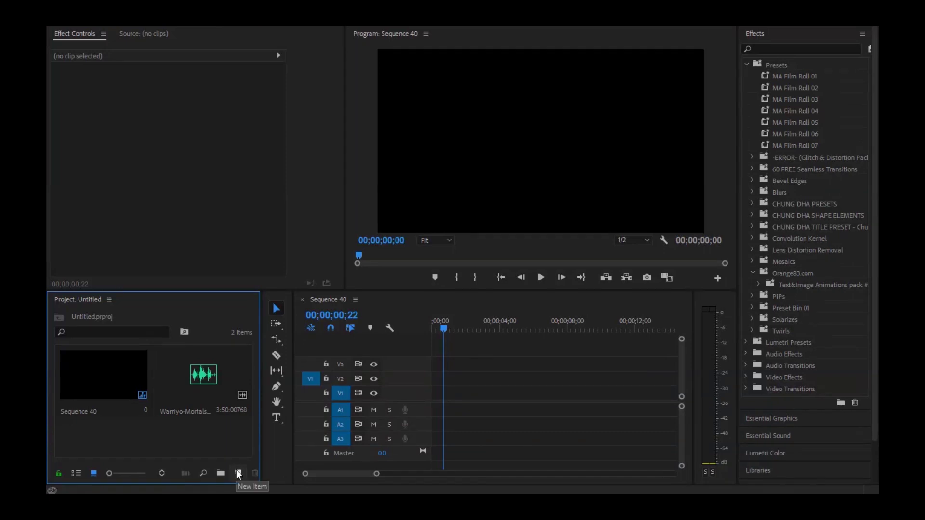
Create a black 1920x1080 color matte and drag it to the start of track V1.
left_click(237, 472)
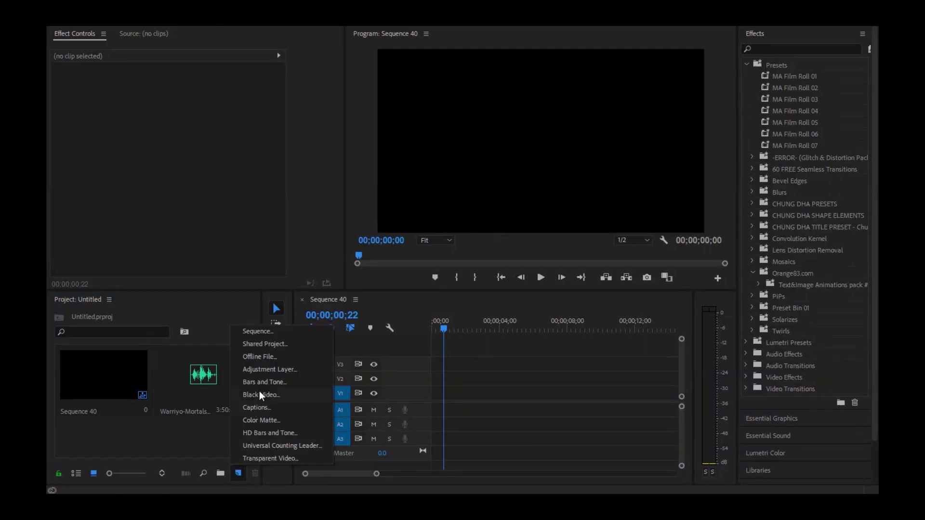
left_click(253, 421)
left_click(498, 291)
left_click(580, 195)
left_click(424, 272)
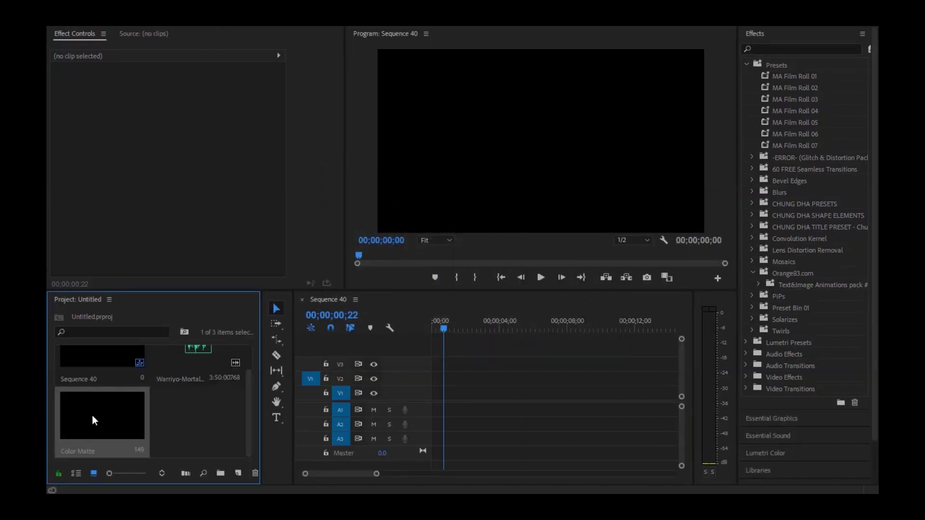
left_click_drag(92, 415, 395, 400)
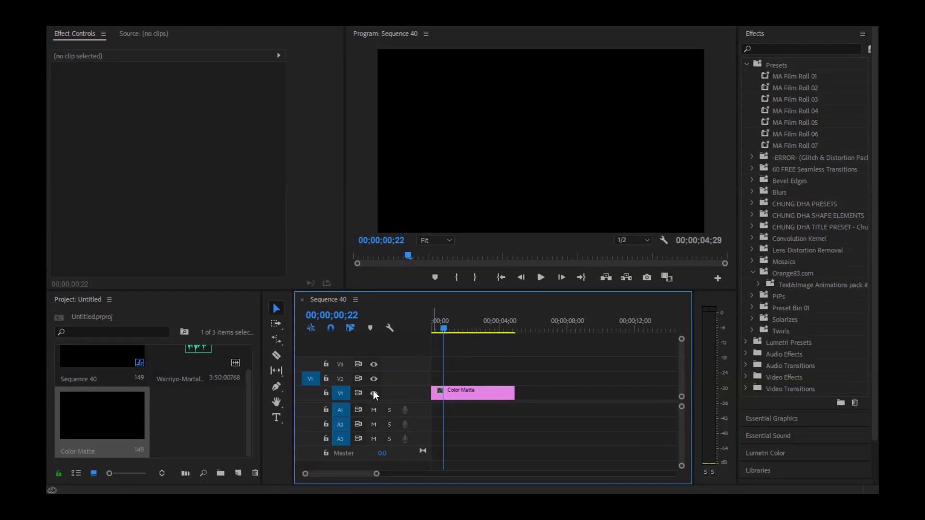
Type the title 'YOUT TEXTV' in the Program monitor with the Type tool.
left_click(276, 418)
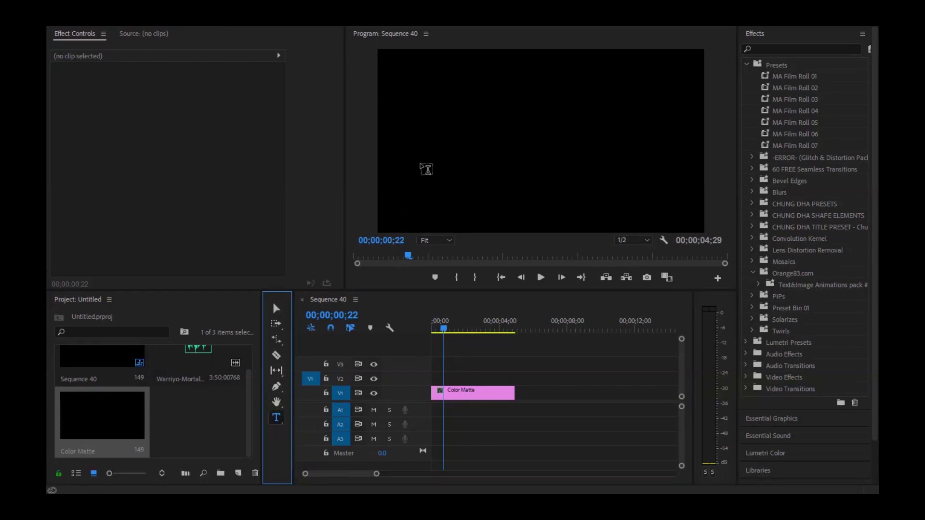
left_click(495, 133)
type("YOUT R")
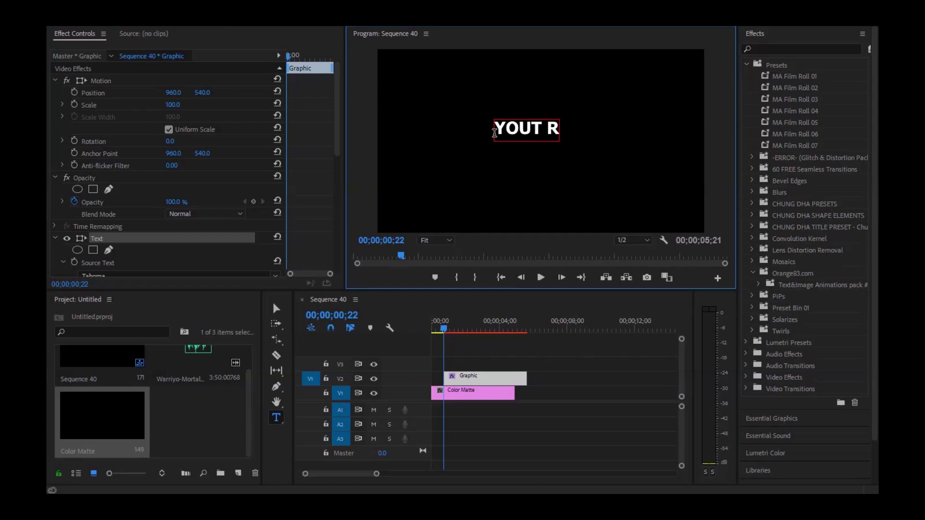
key("BackSpace")
type("TEXT")
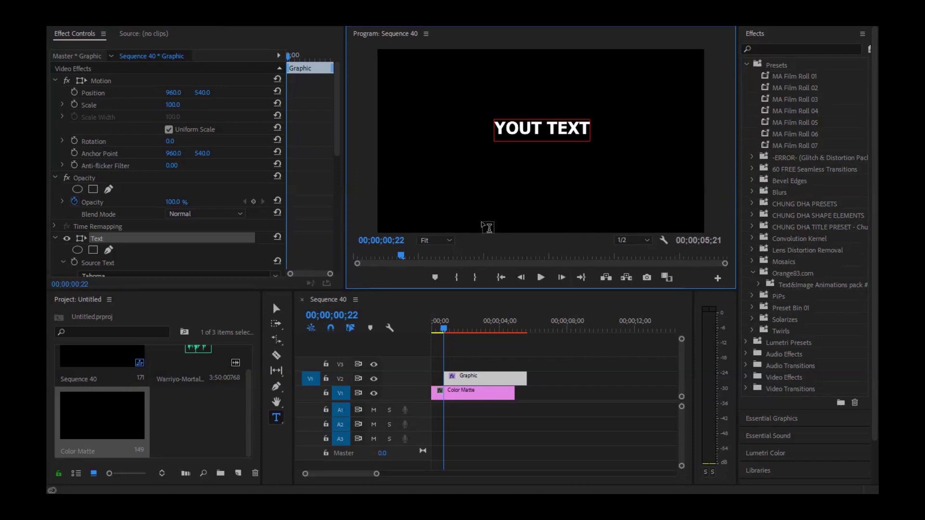
type("V")
left_click(478, 383)
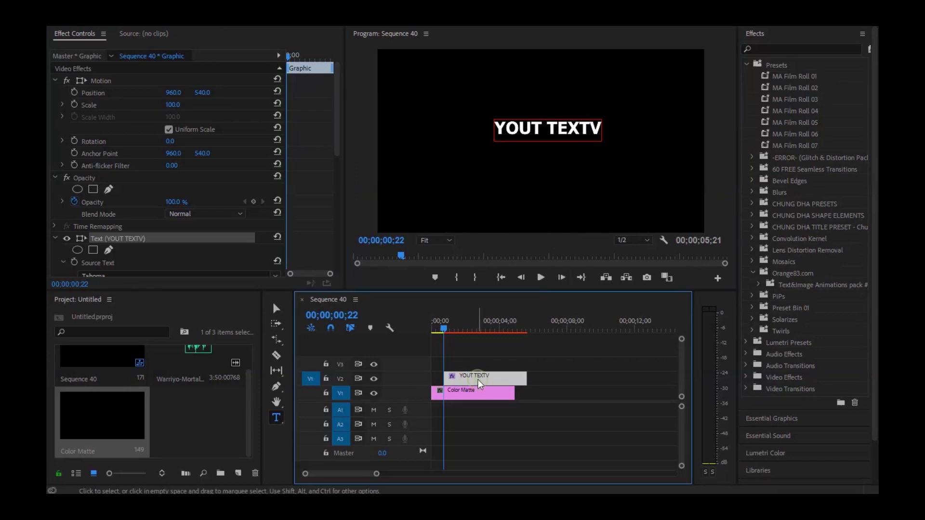
Collapse the Effects Presets folder and select the new title clip.
left_click(748, 64)
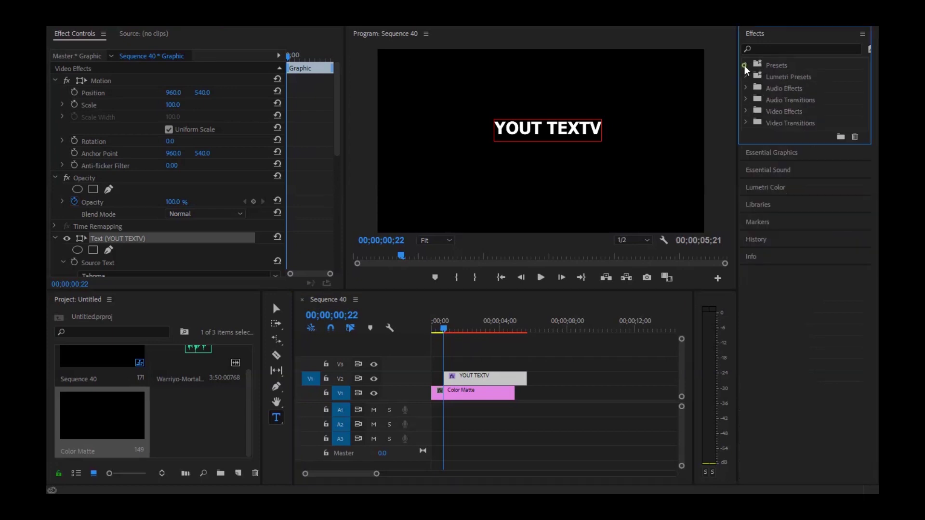
left_click(488, 376)
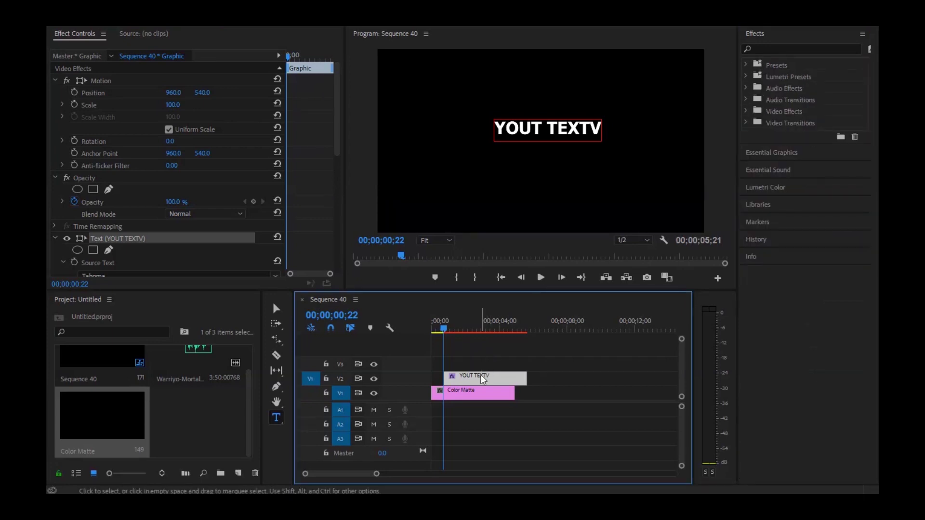
scroll(311, 132, "down", 5)
scroll(311, 131, "down", 2)
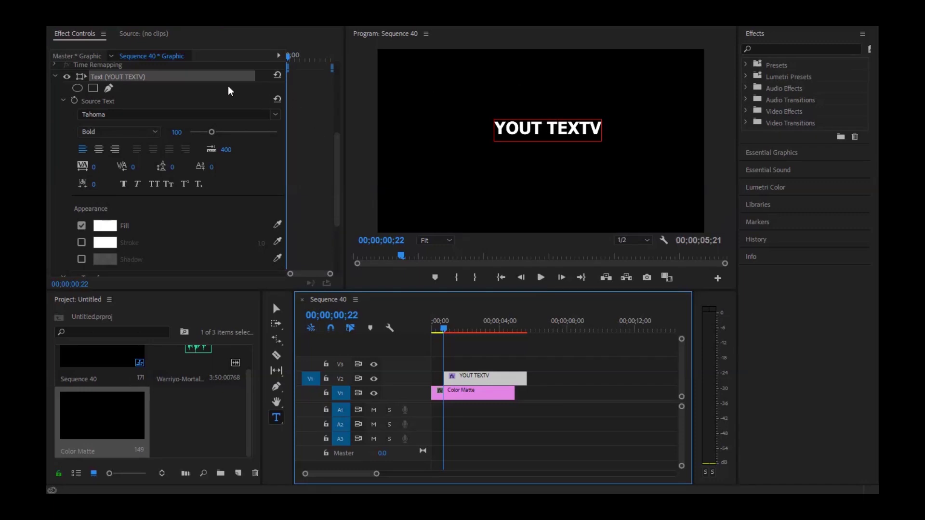
left_click(276, 308)
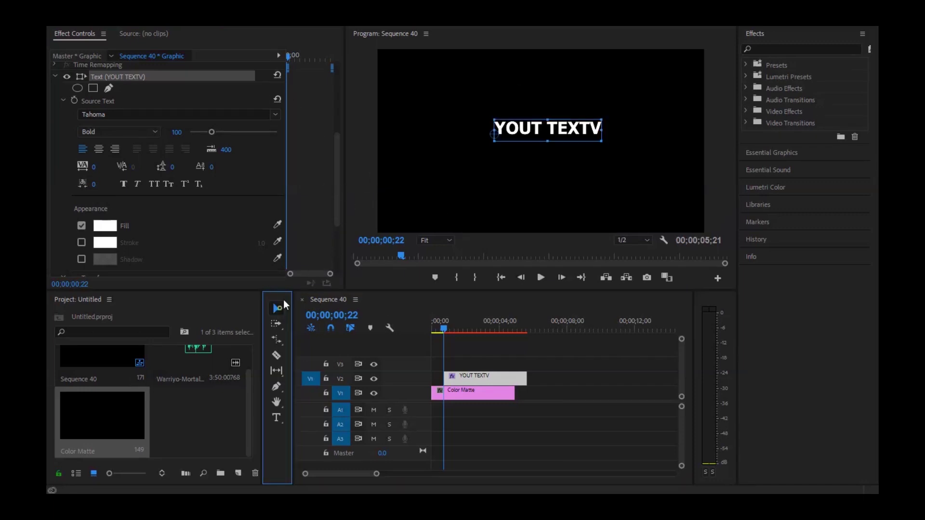
Enlarge the YOUT TEXT title box and move it to fit in the frame.
left_click(603, 117)
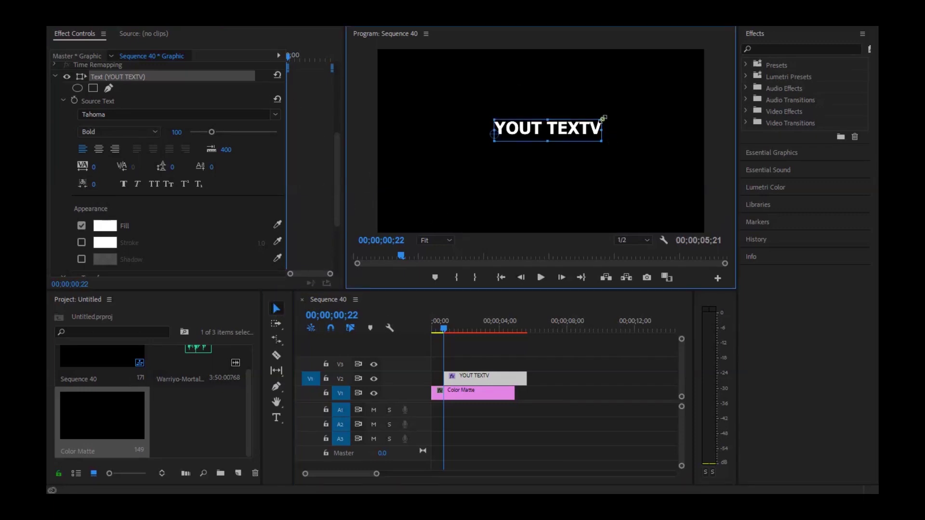
left_click_drag(602, 119, 663, 87)
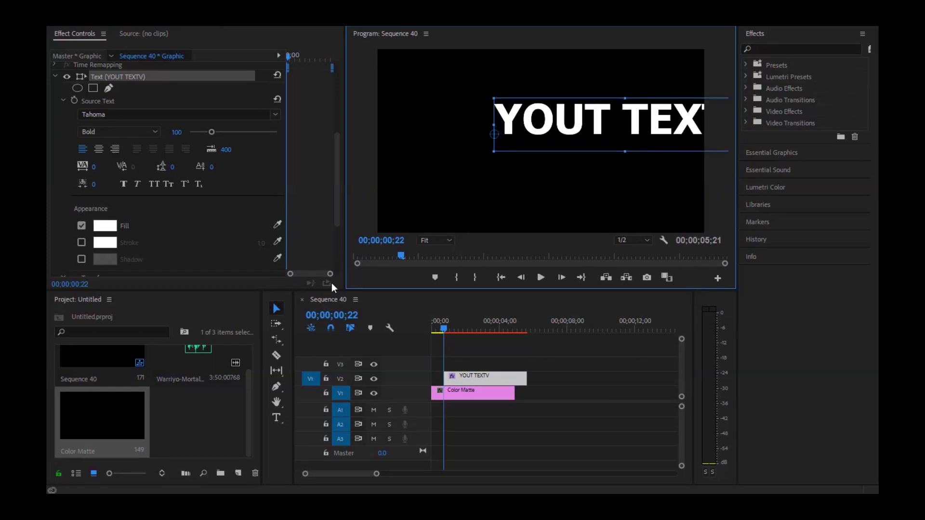
left_click_drag(538, 131, 464, 148)
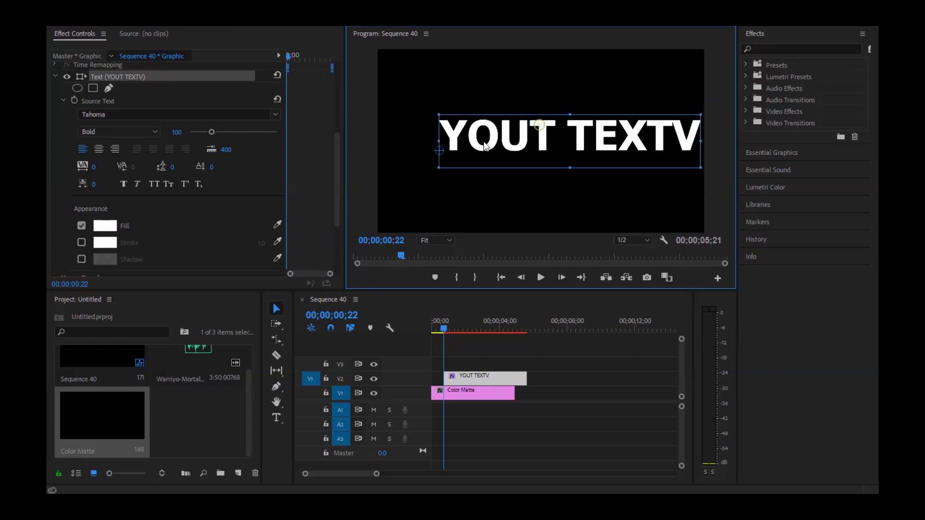
Delete the stray V so the title reads 'YOUT TEXT'.
key("t")
left_click(629, 139)
left_click(655, 139)
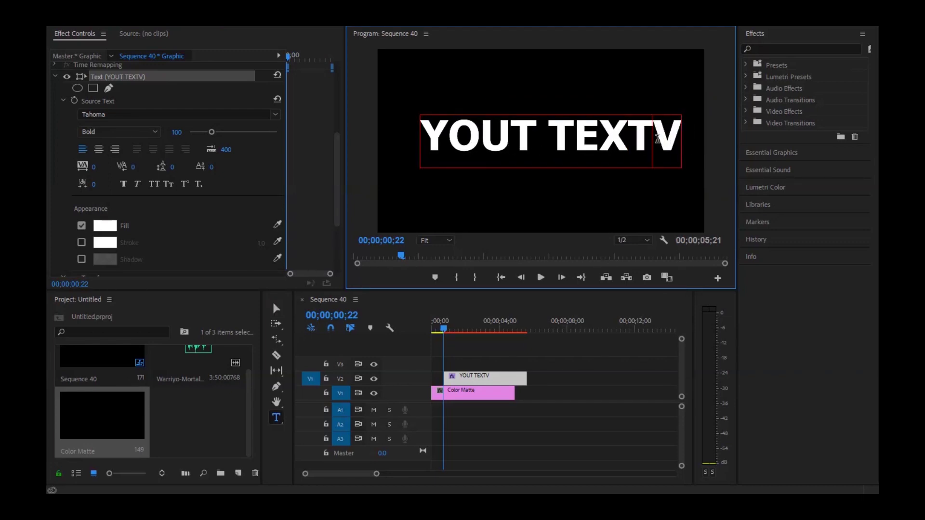
key("Delete")
Enlarge the title further and fine-tune its size and position in the frame.
left_click(276, 308)
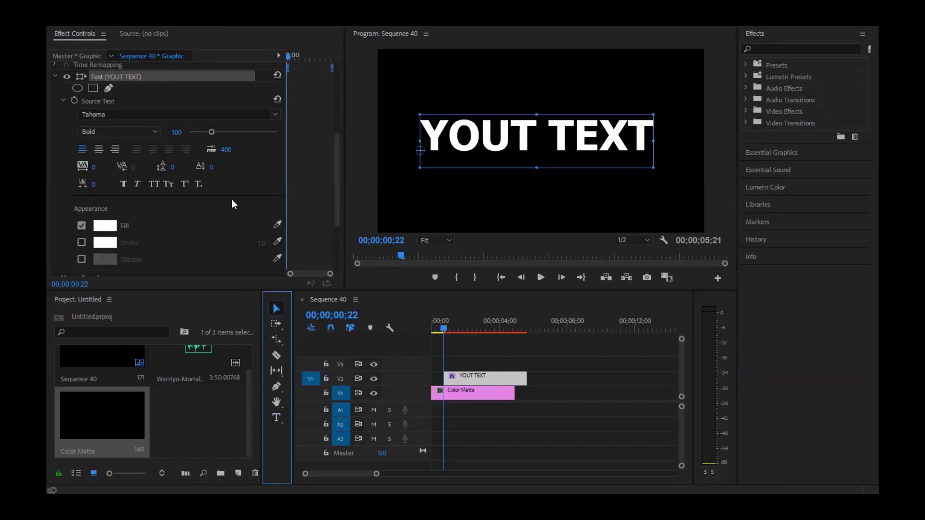
scroll(231, 198, "down", 1)
scroll(234, 198, "down", 1)
scroll(235, 199, "down", 1)
scroll(234, 199, "up", 2)
scroll(236, 198, "up", 1)
scroll(235, 197, "up", 1)
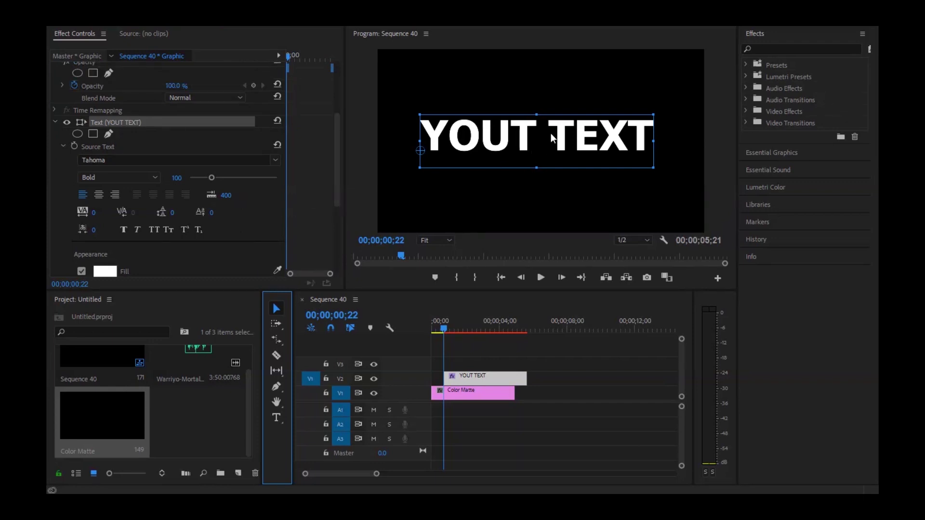
left_click(522, 138)
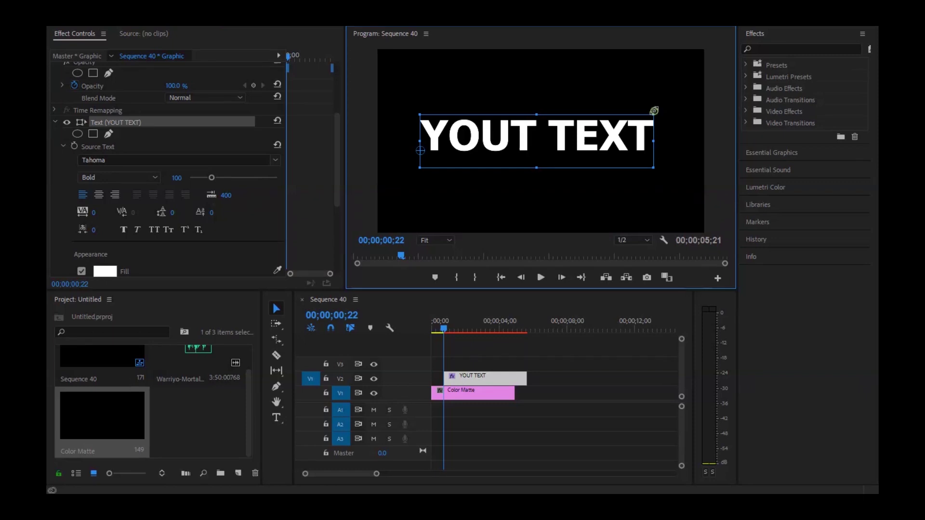
left_click(653, 114)
left_click_drag(654, 112, 692, 108)
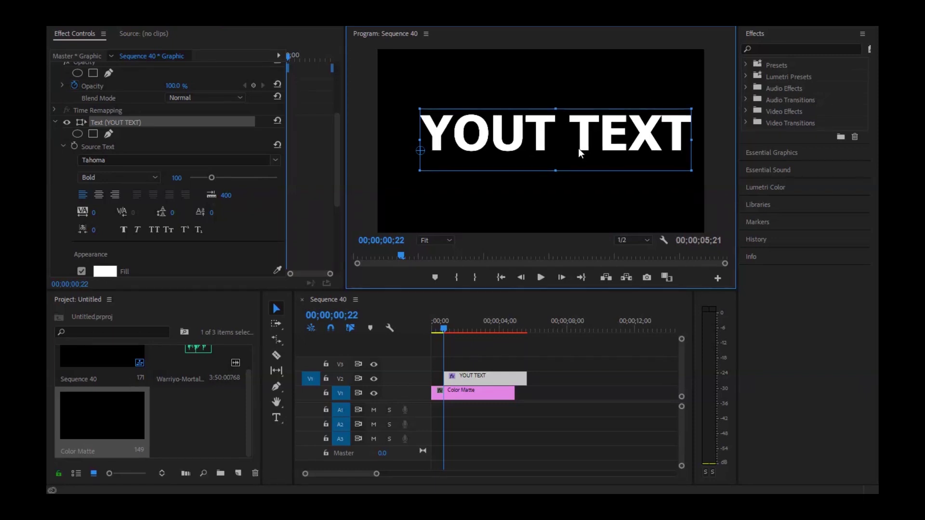
left_click_drag(540, 132, 529, 135)
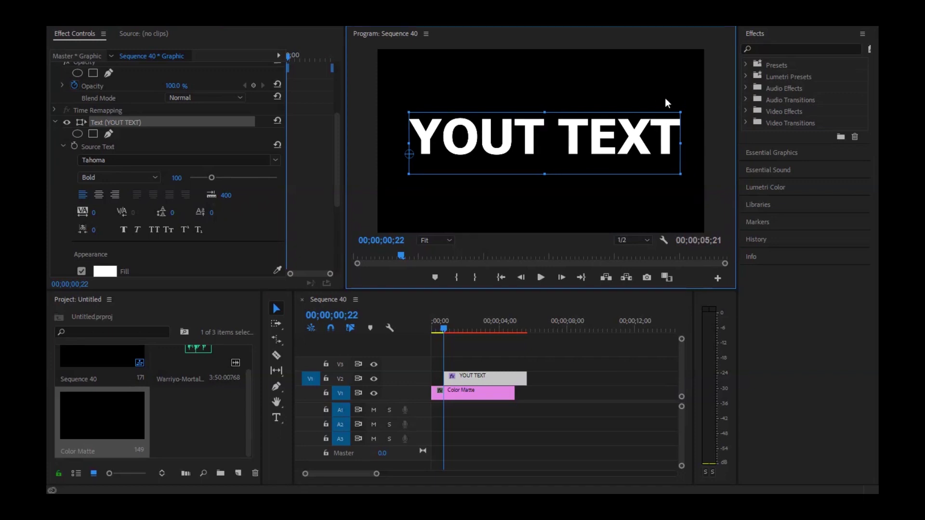
left_click_drag(678, 108, 667, 113)
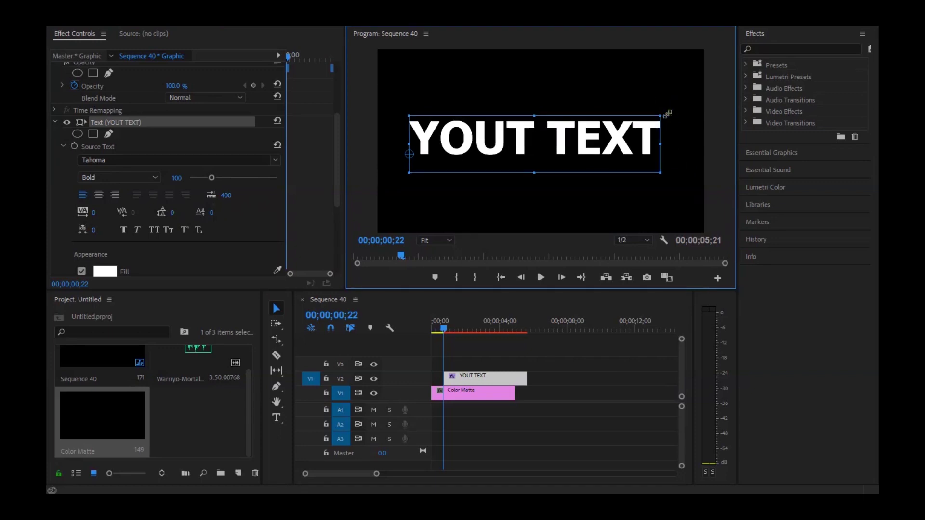
left_click_drag(568, 140, 573, 139)
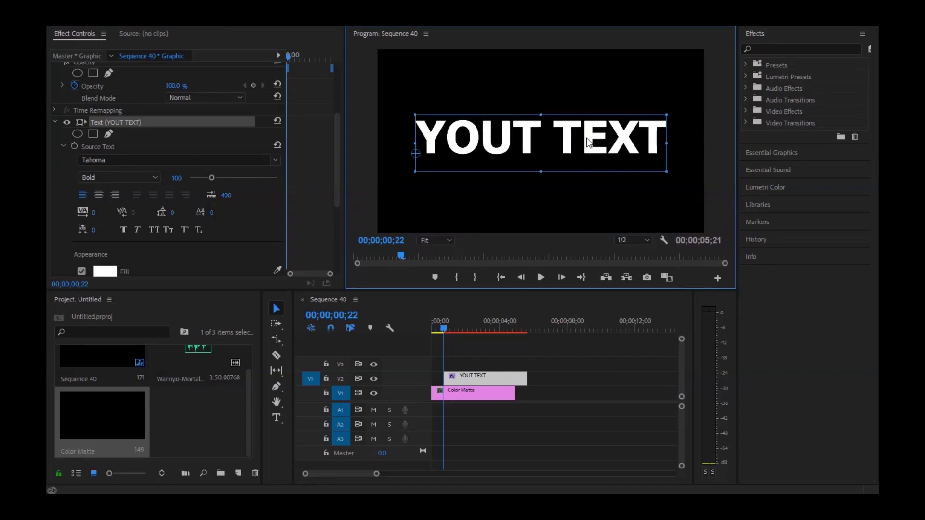
left_click(570, 66)
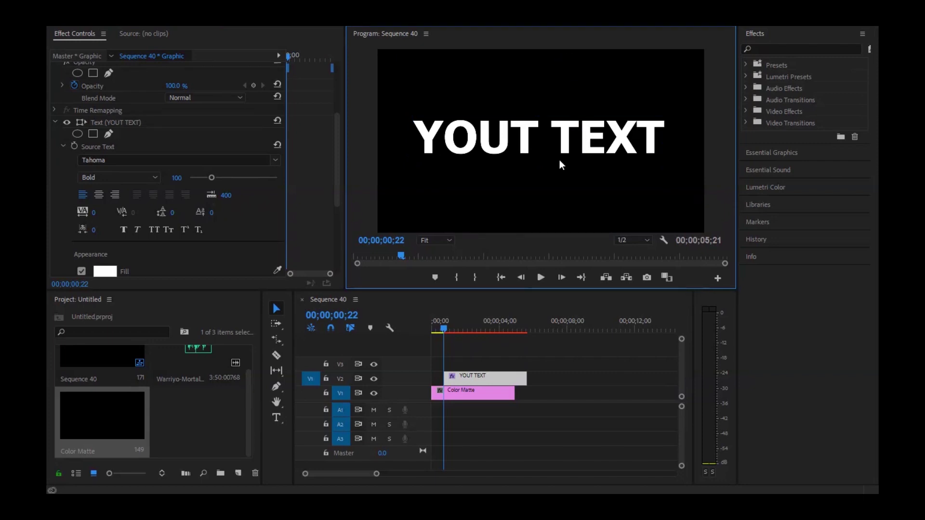
left_click(564, 141)
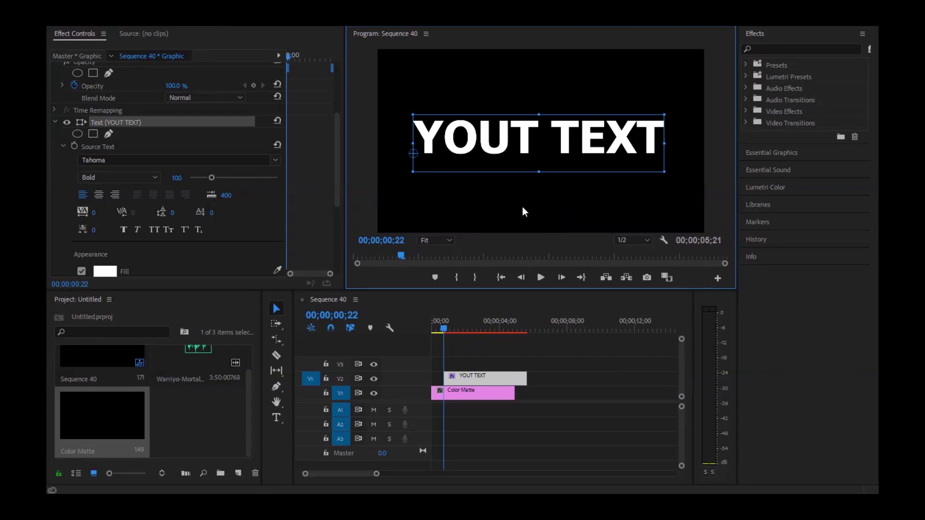
Centre the title vertically and horizontally using the Essential Graphics align controls.
scroll(319, 170, "down", 2)
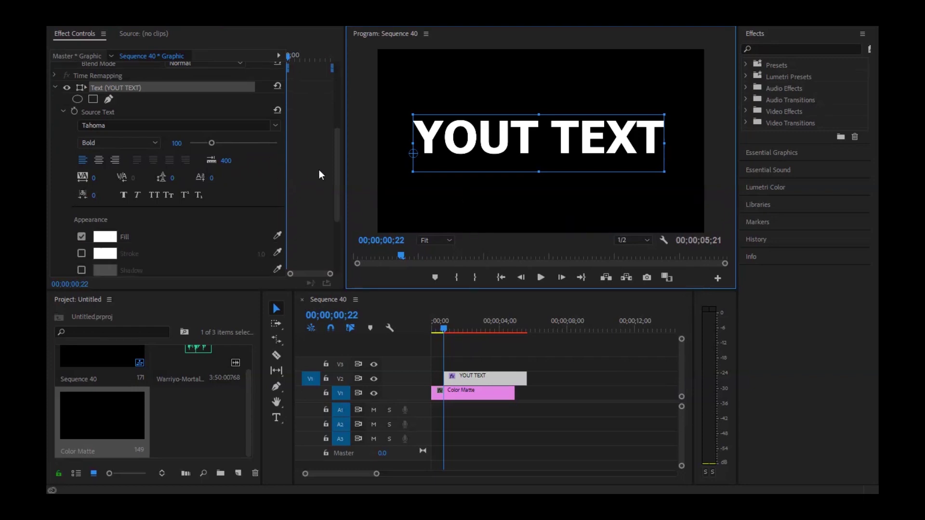
scroll(319, 169, "down", 3)
scroll(319, 170, "down", 3)
scroll(319, 170, "up", 3)
scroll(319, 170, "up", 2)
scroll(319, 169, "up", 2)
scroll(319, 170, "down", 1)
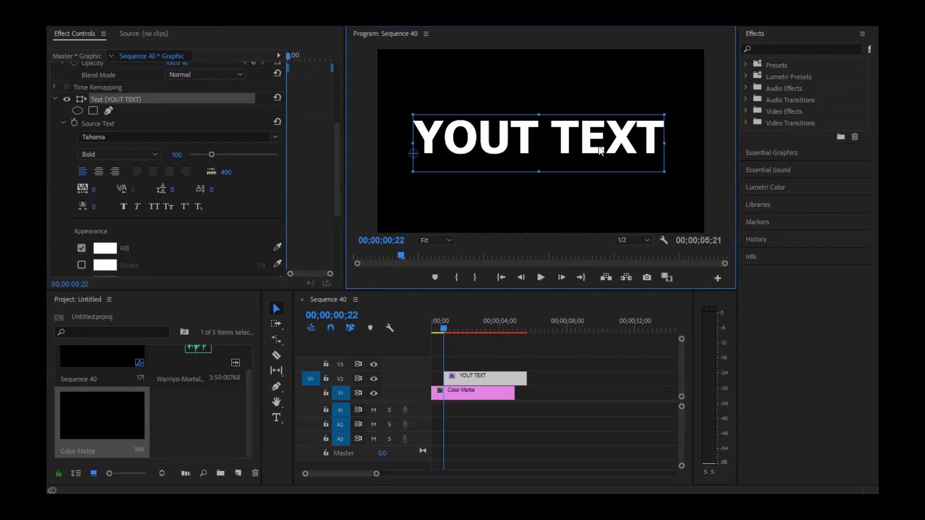
left_click(753, 153)
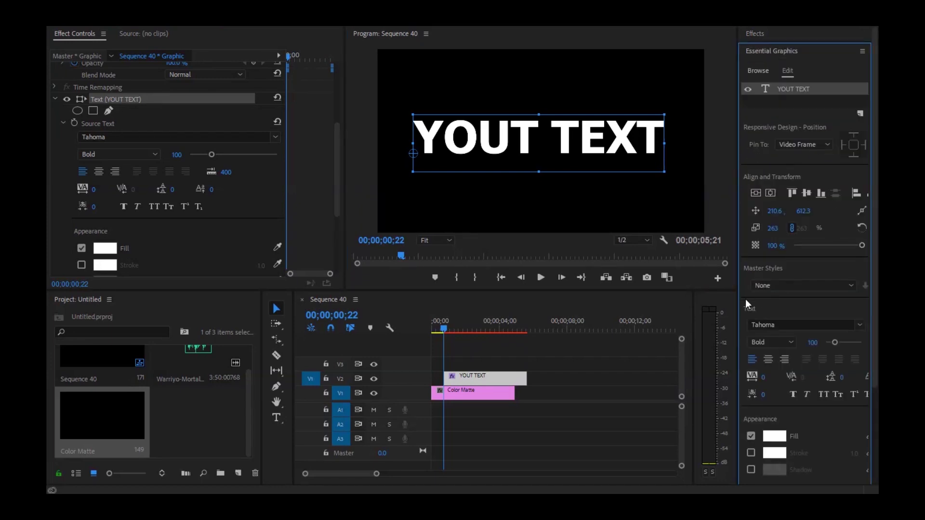
left_click(754, 194)
left_click(772, 194)
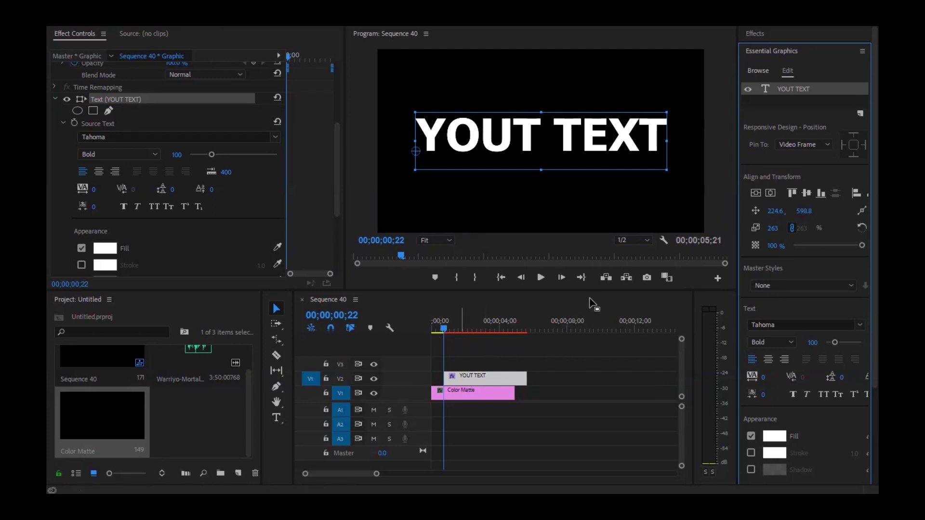
Reopen the Effects panel and play the sequence from the start.
left_click(754, 34)
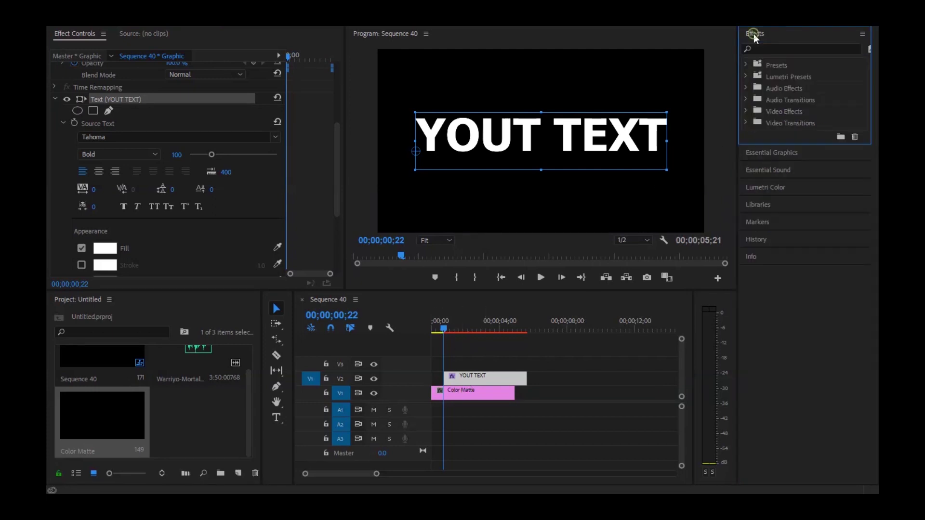
left_click_drag(447, 332, 437, 331)
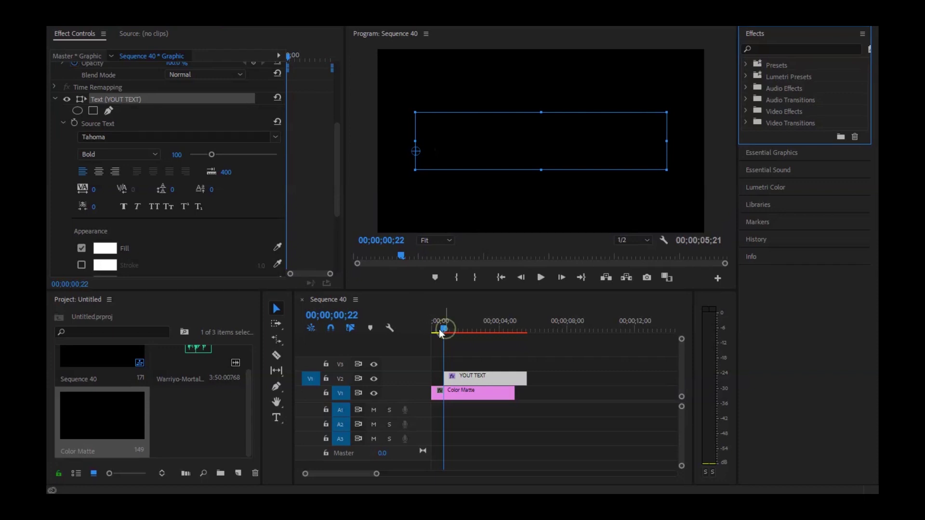
key("space")
key("space")
Import the Orange83 .prfpset preset pack into the Effects Presets folder.
left_click(771, 65)
right_click(771, 65)
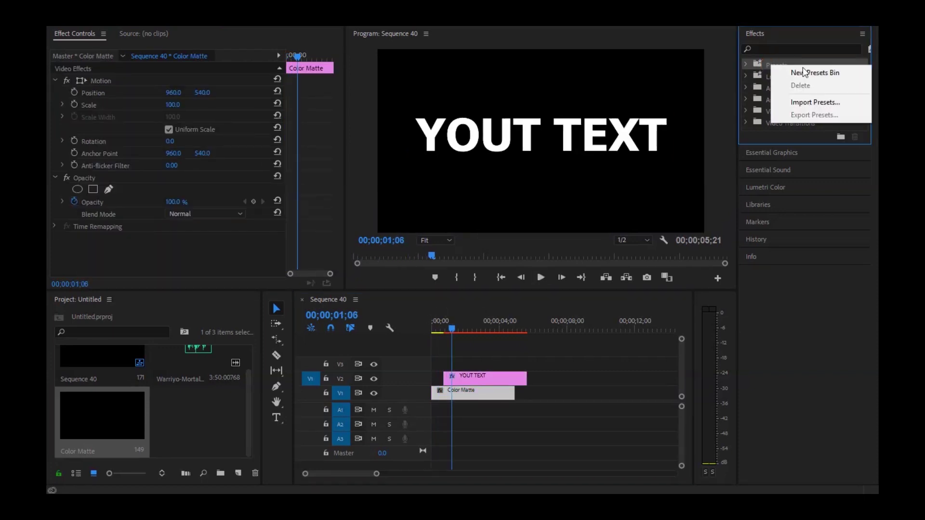
left_click(810, 100)
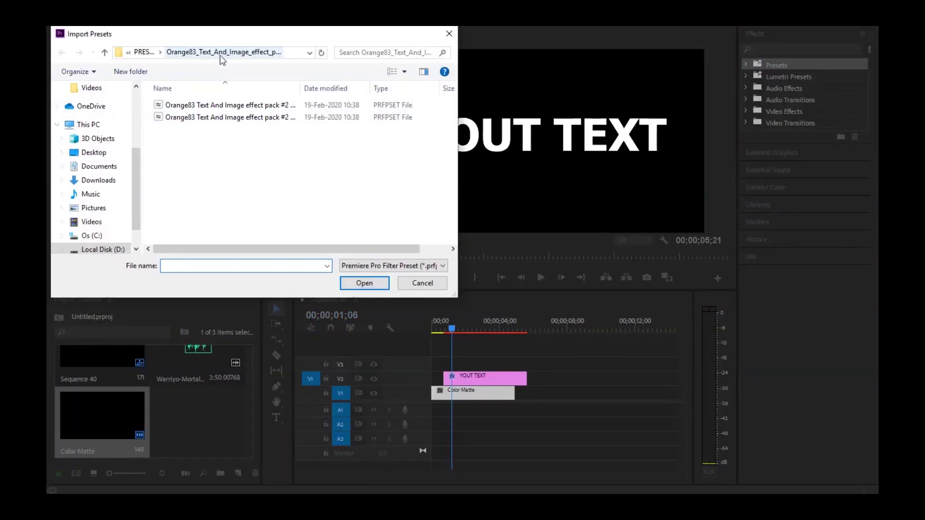
left_click(187, 119)
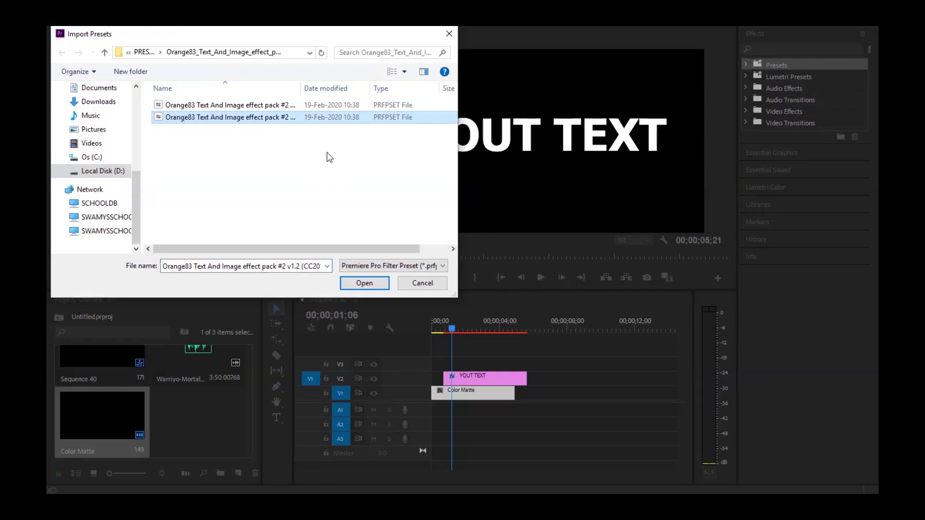
left_click(351, 282)
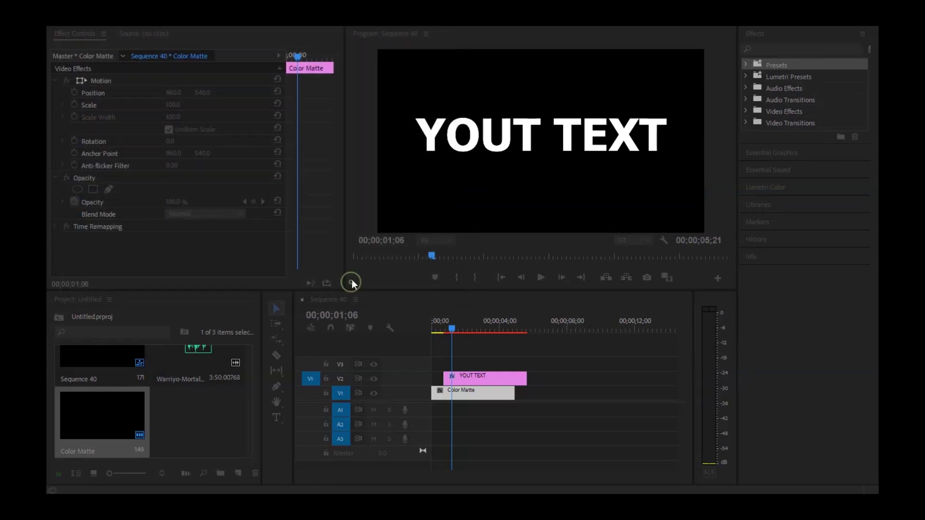
Expand the Presets folder and move the YOUT TEXT clip to the sequence start.
left_click(746, 64)
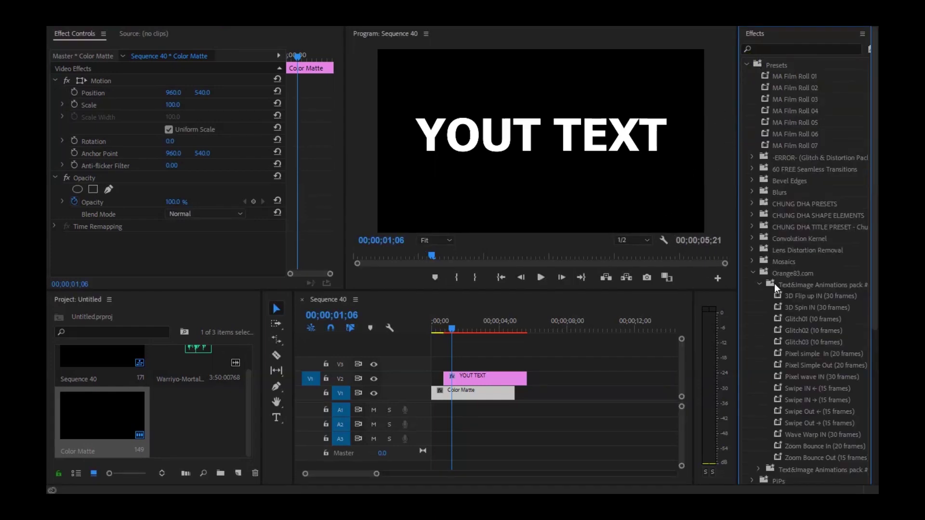
scroll(814, 358, "down", 5)
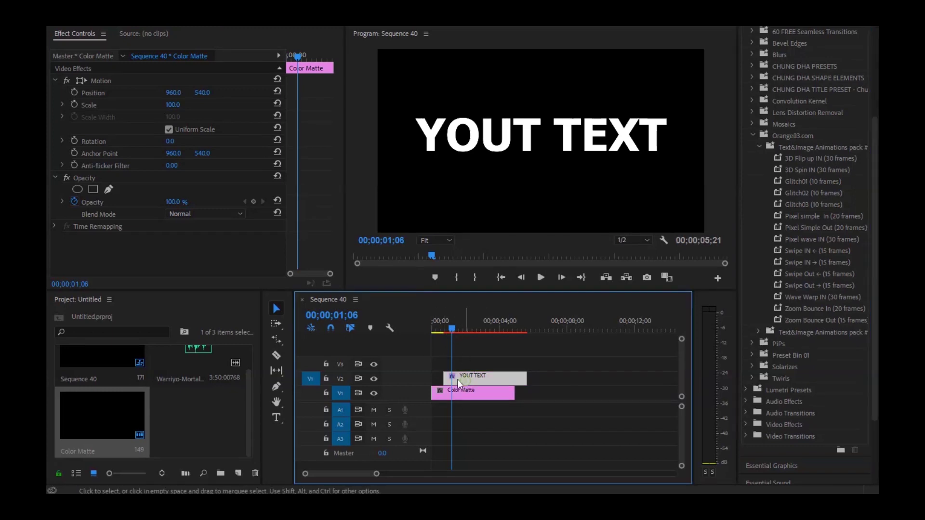
left_click_drag(466, 382, 453, 383)
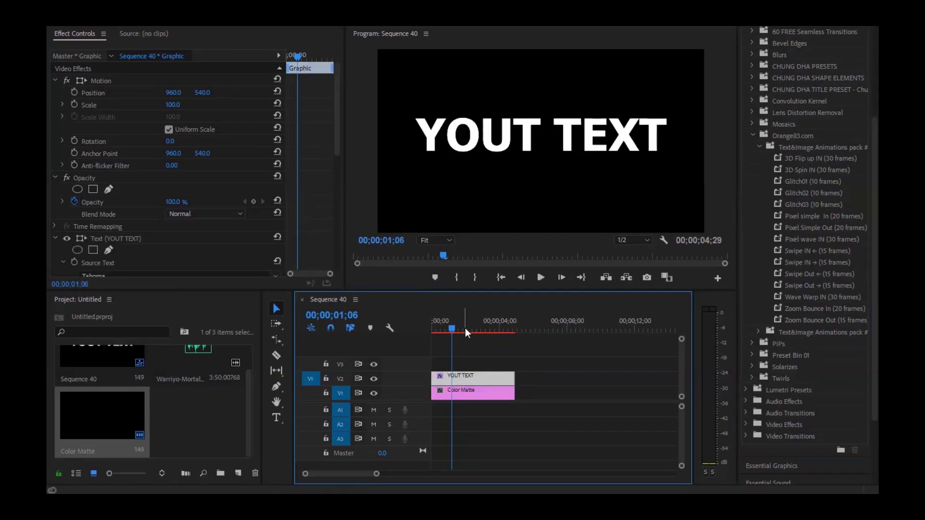
Zoom the timeline and razor-split the YOUT TEXT clip at 00;00;01;00.
left_click_drag(449, 329, 433, 330)
left_click_drag(377, 474, 317, 474)
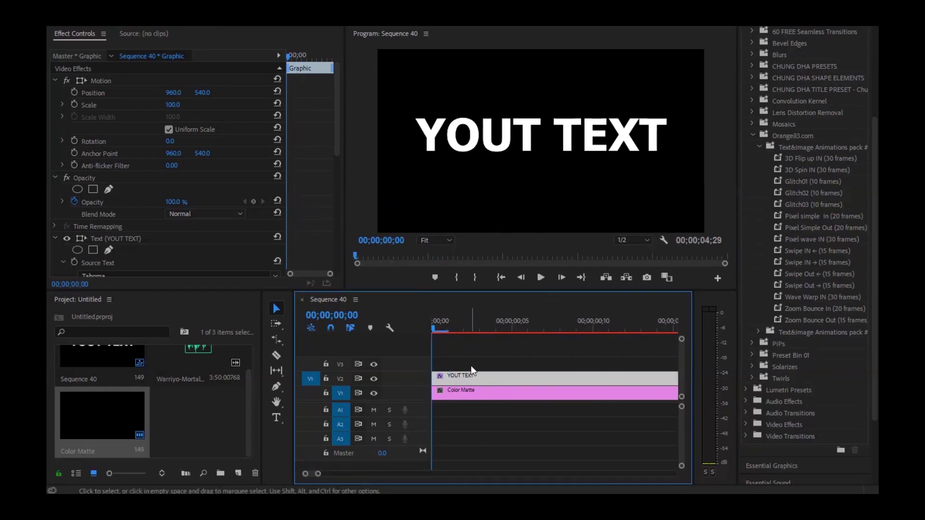
key("shift+Right")
key("shift+Right")
key("shift+Right")
key("shift+Right")
key("shift+Right")
key("shift+Right")
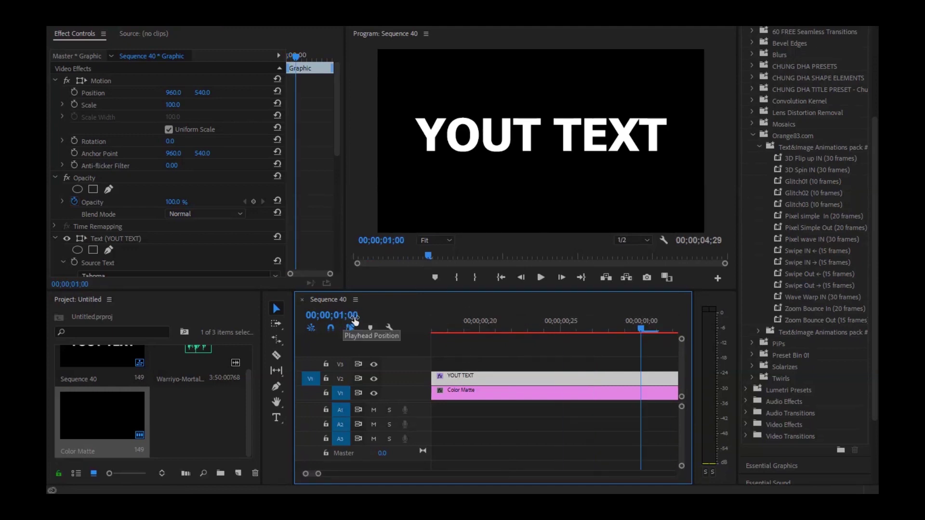
key("c")
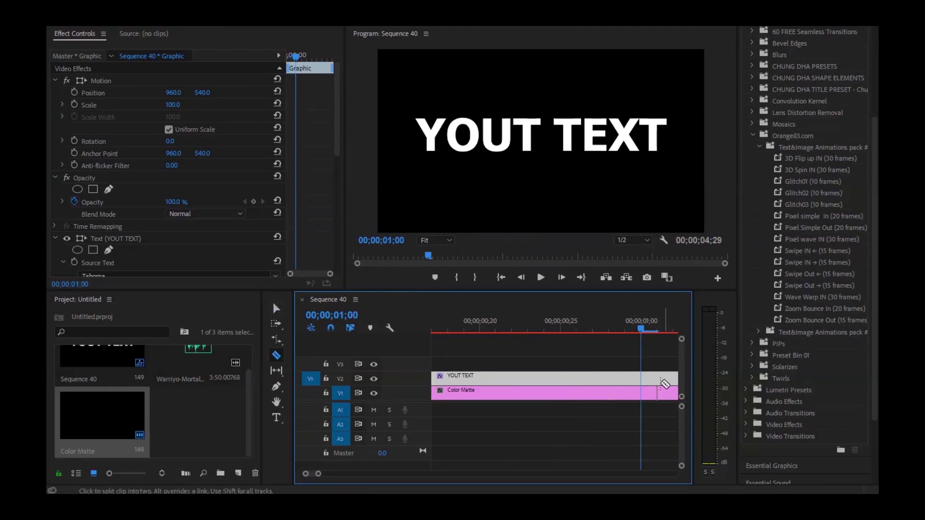
left_click(643, 380)
key("v")
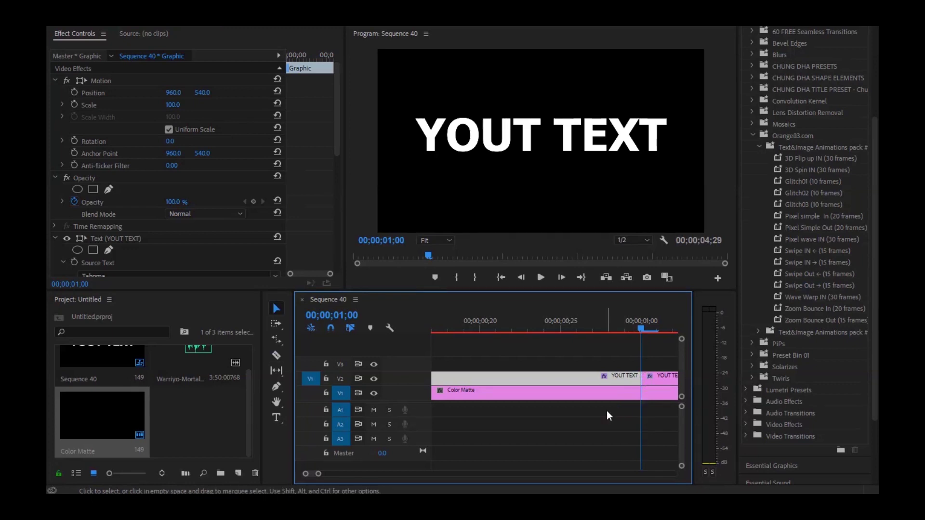
Check the cut and apply the 3D Flip up IN preset to the first text clip.
left_click_drag(319, 473, 351, 474)
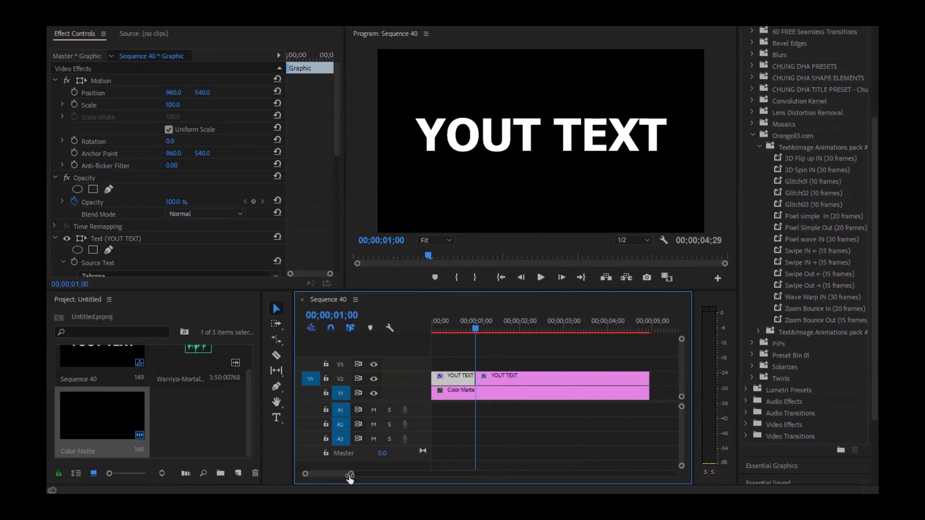
left_click(470, 393)
left_click_drag(474, 329, 507, 337)
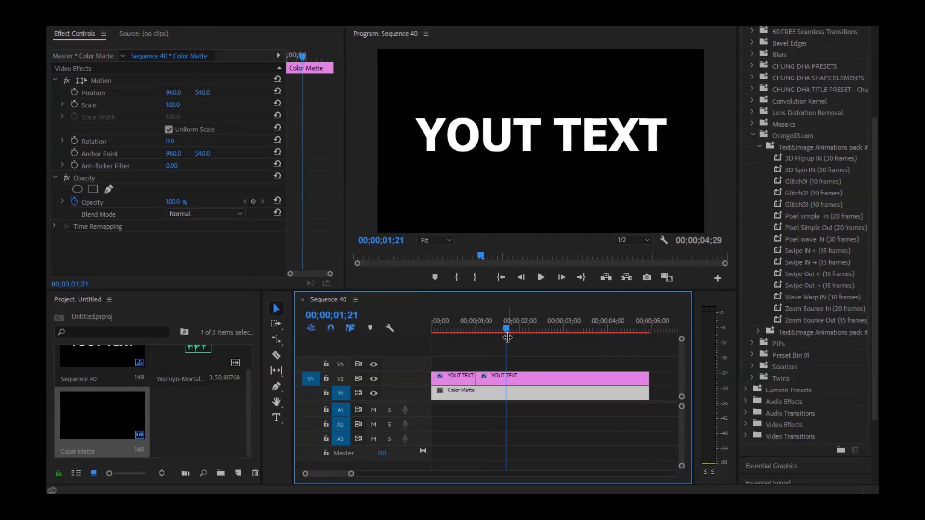
key("c")
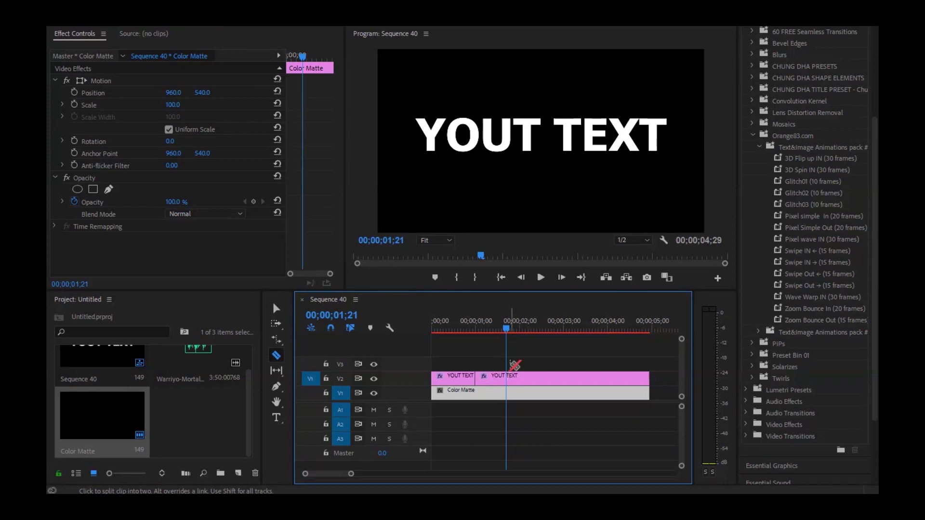
key("v")
left_click(495, 331)
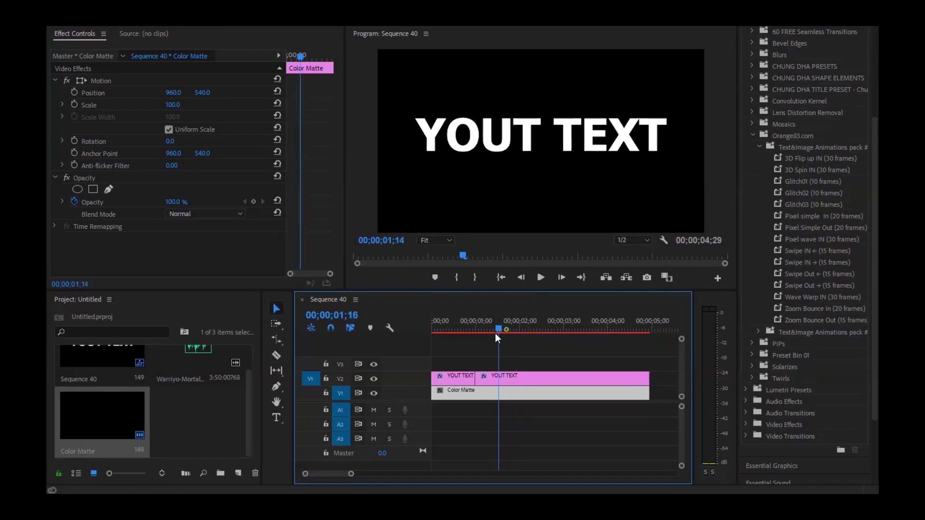
mouse_move(801, 161)
left_mouse_down()
mouse_move(618, 250)
mouse_move(458, 379)
left_mouse_up()
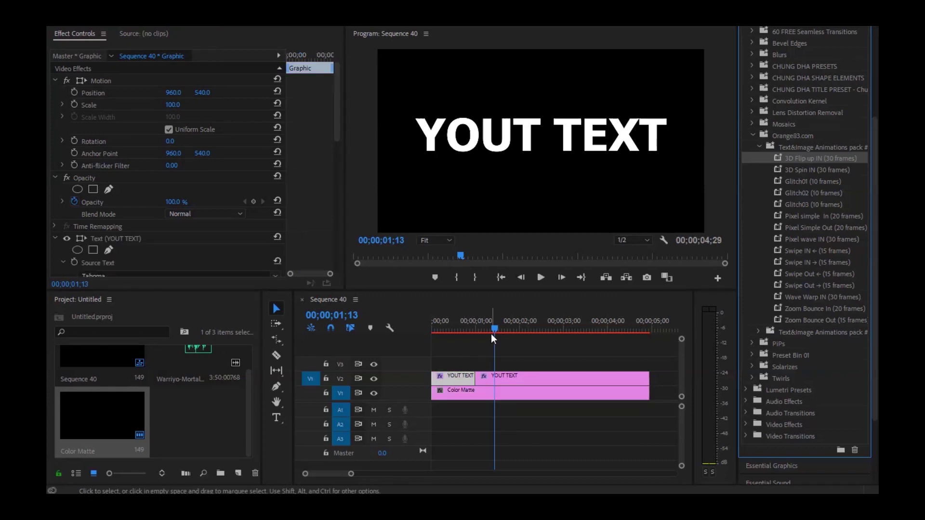
Preview the flip-in animation from the start, then park the playhead near 01;10.
left_click_drag(482, 324, 410, 324)
key("space")
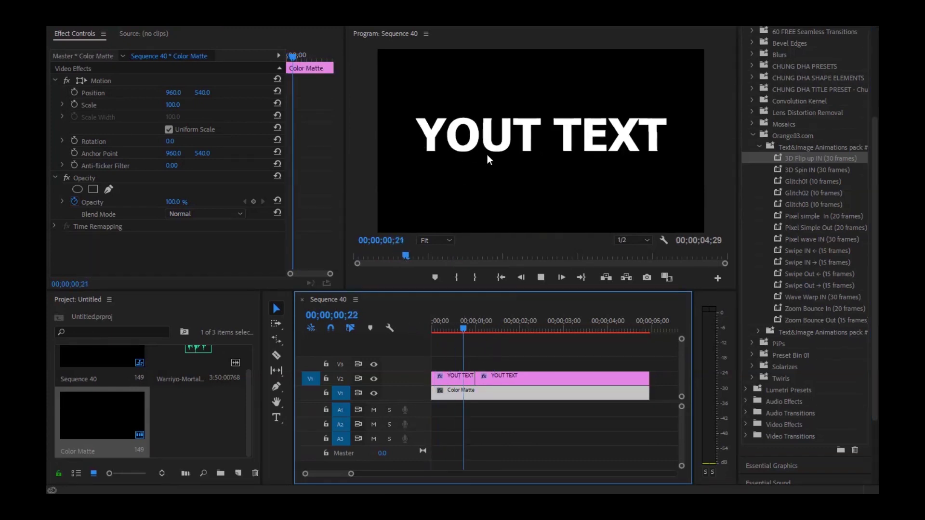
left_click_drag(482, 330, 424, 329)
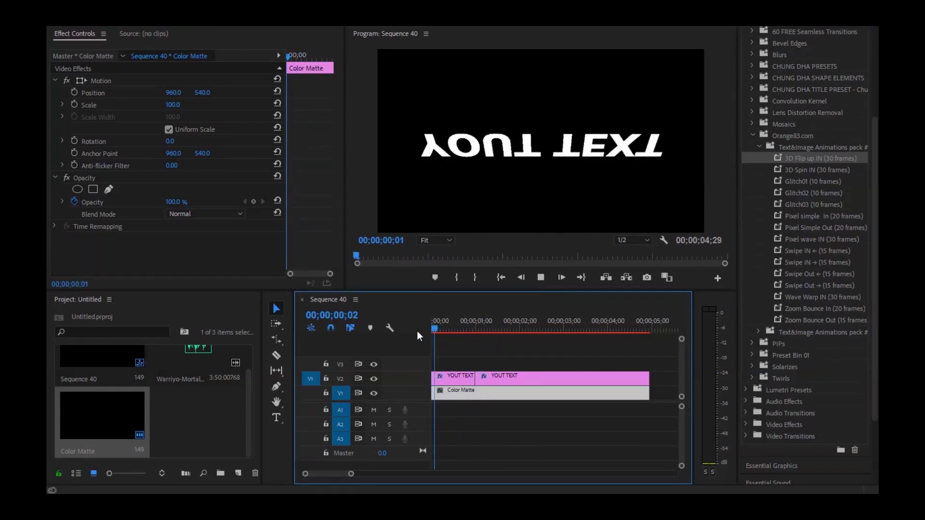
key("space")
left_click_drag(484, 324, 476, 326)
key("shift+Right")
key("shift+Right")
key("shift+Right")
Split the text clip at 01;15 and apply Swipe IN ← (15 frames) to the short piece.
key("c")
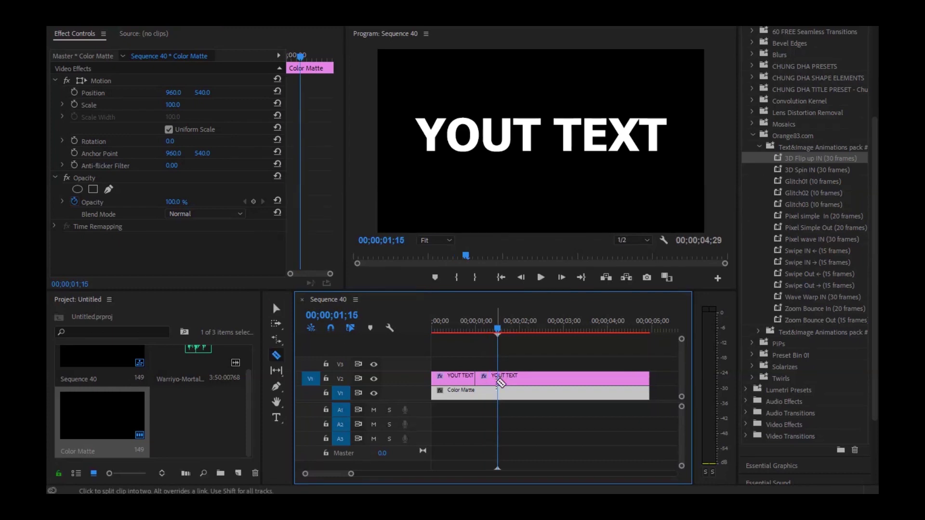
left_click(500, 379)
key("v")
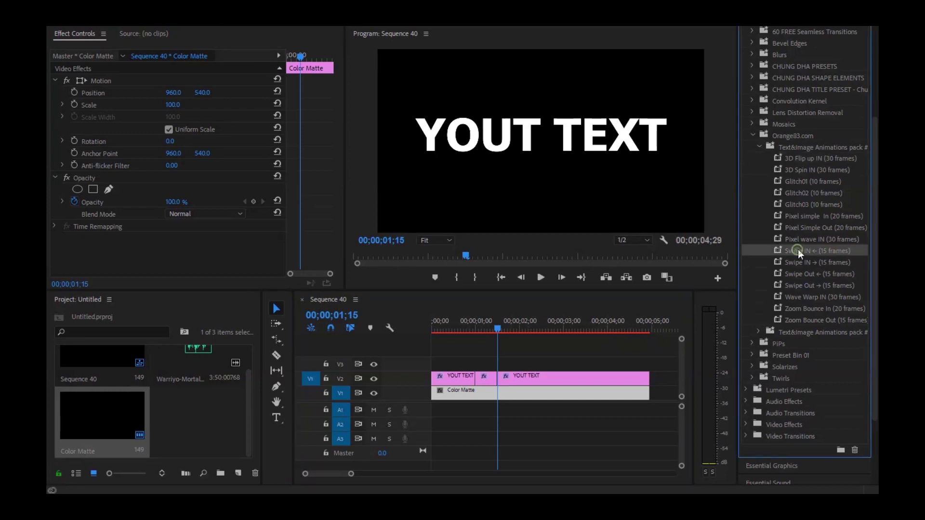
left_click_drag(797, 250, 486, 379)
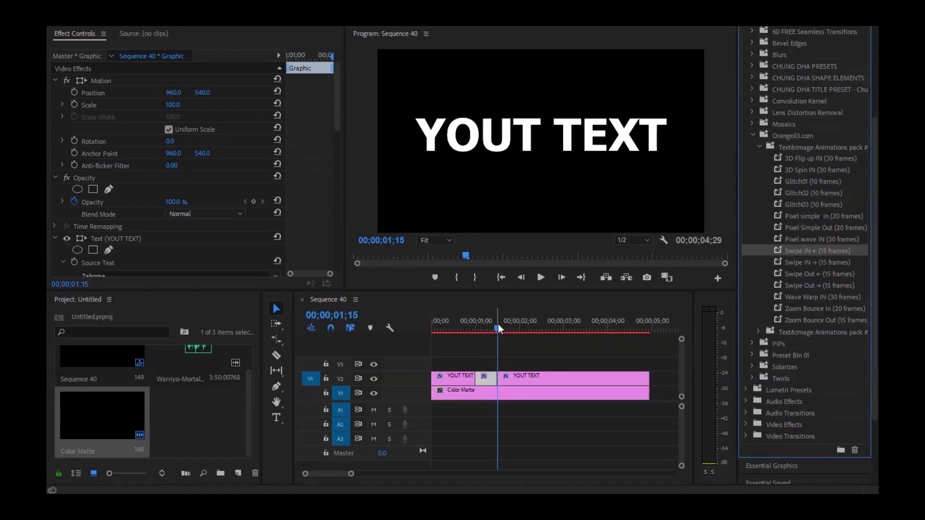
Preview the swipe, then move the remaining YOUT TEXT clip later toward 04;00.
left_click_drag(498, 327, 478, 332)
key("space")
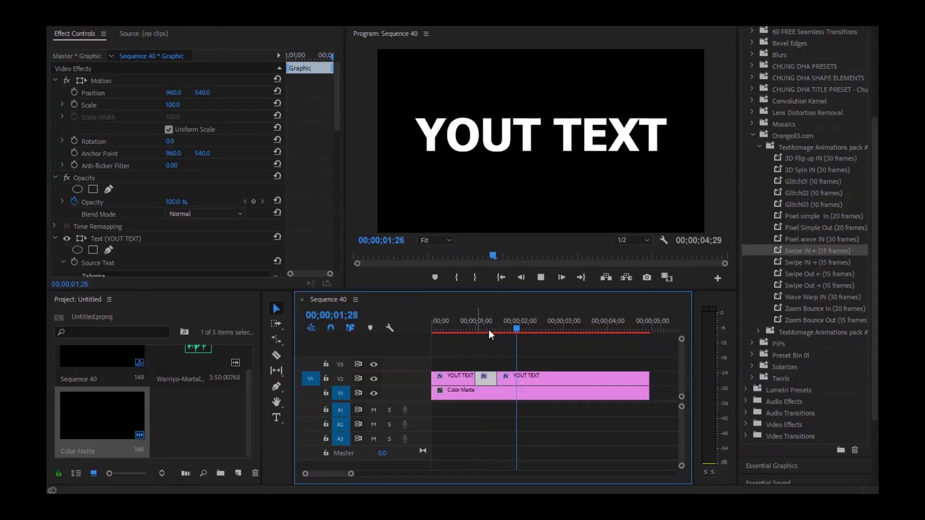
left_click(502, 393)
left_click(462, 332)
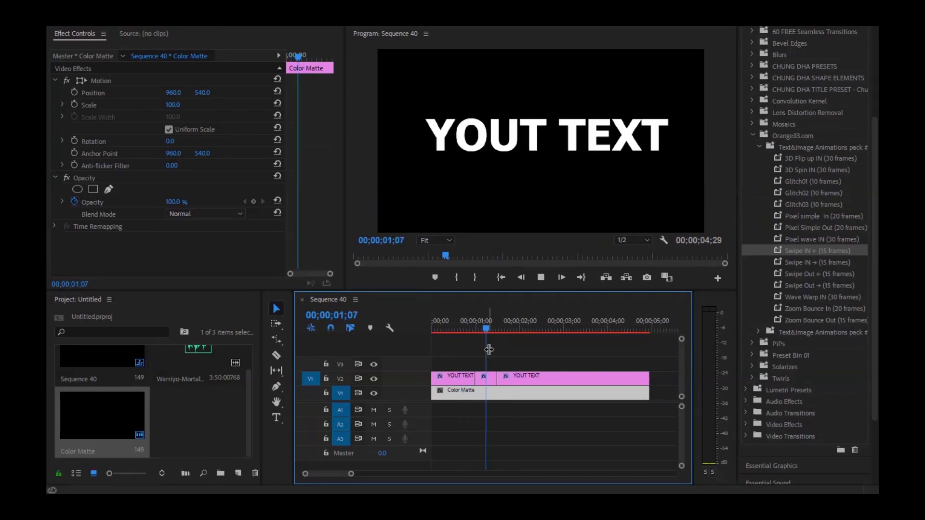
key("space")
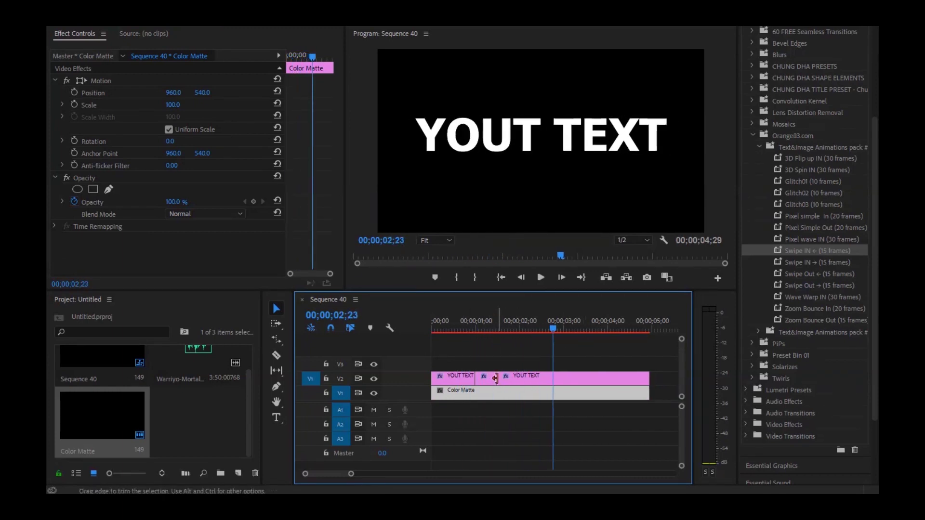
left_click(489, 332)
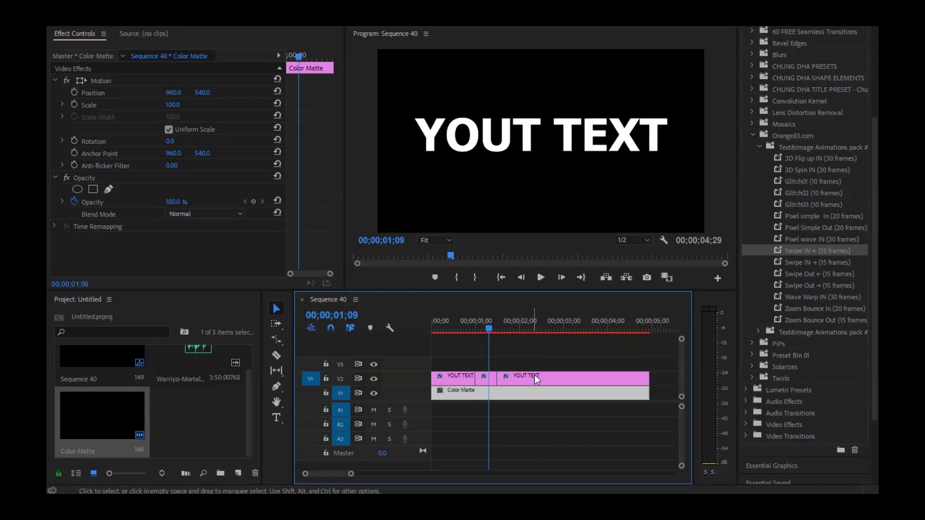
left_click_drag(537, 379, 616, 378)
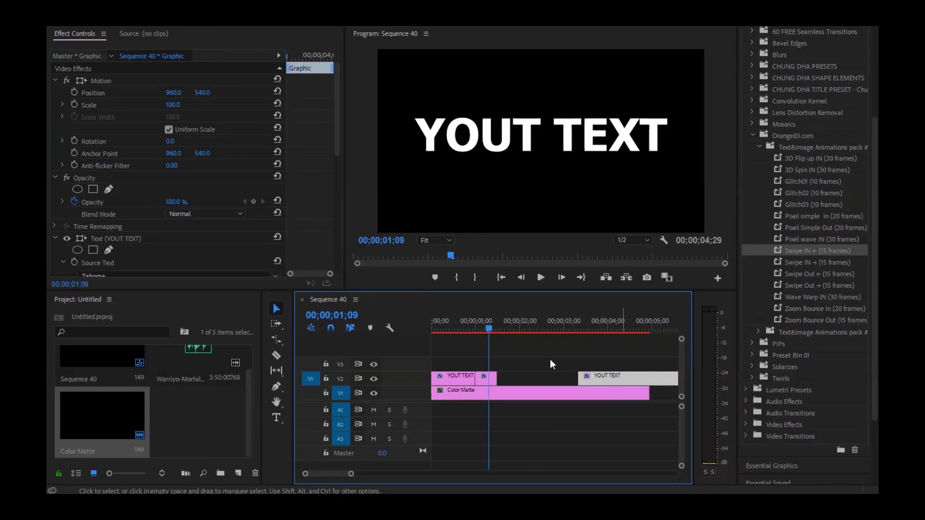
Shift the short swipe clip slightly later and preview it from 01;05.
left_click(479, 327)
left_click(487, 378)
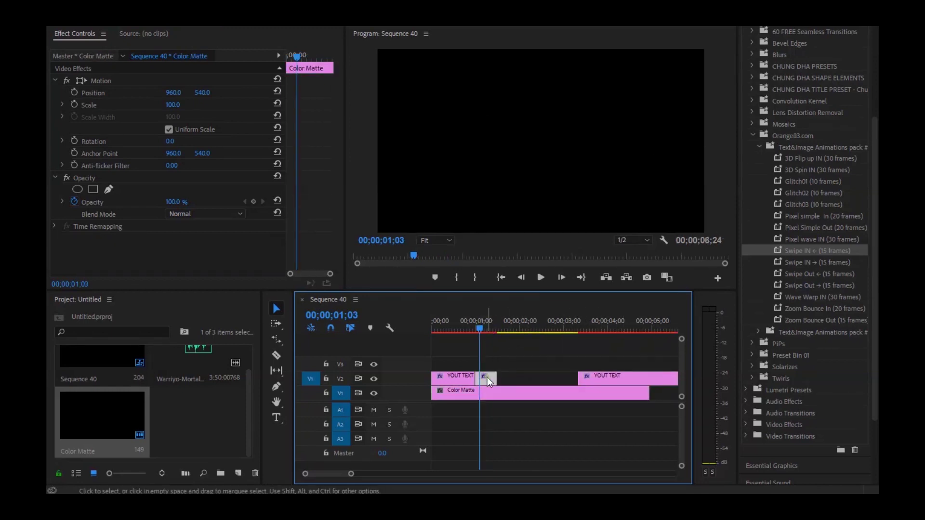
left_click_drag(487, 377, 499, 378)
left_click(482, 331)
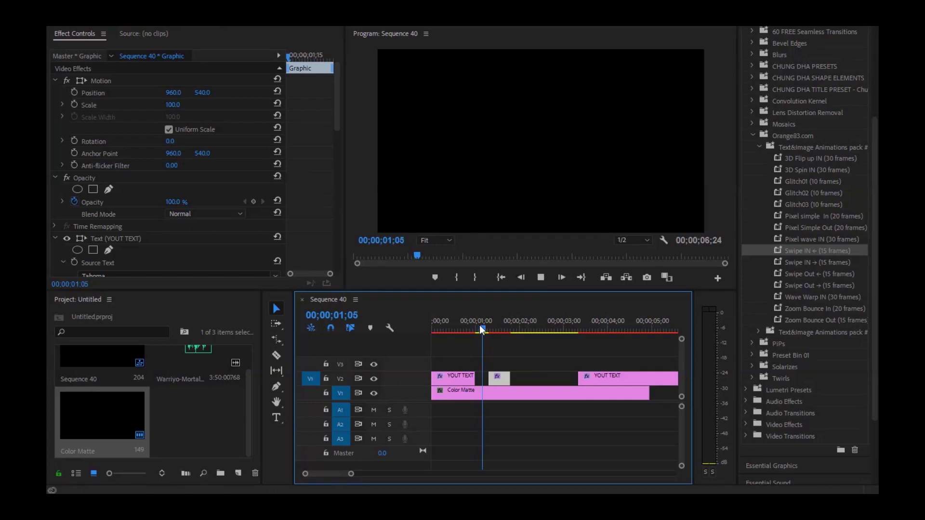
key("space")
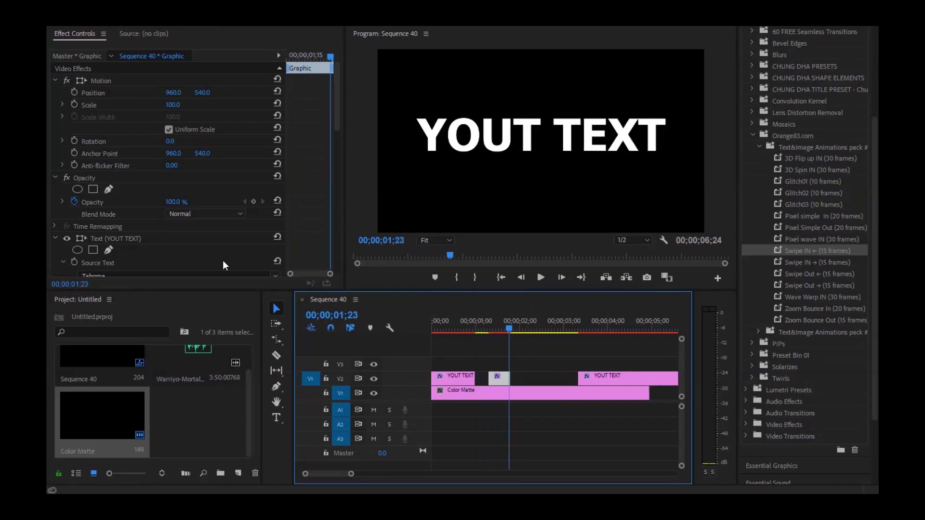
Rate-stretch the swipe clip to fill the gap, slowing it, and preview it.
left_click(279, 343)
left_click_drag(511, 379, 578, 379)
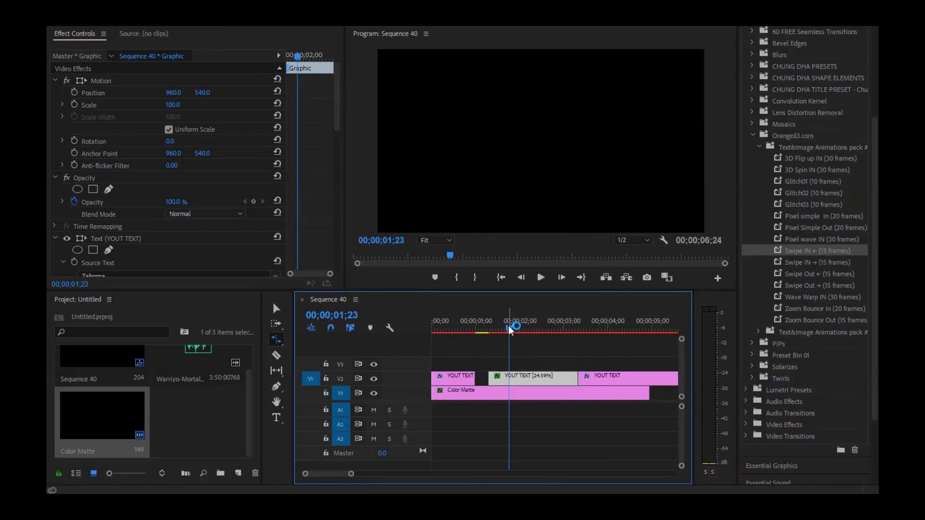
left_click_drag(511, 331, 485, 334)
key("space")
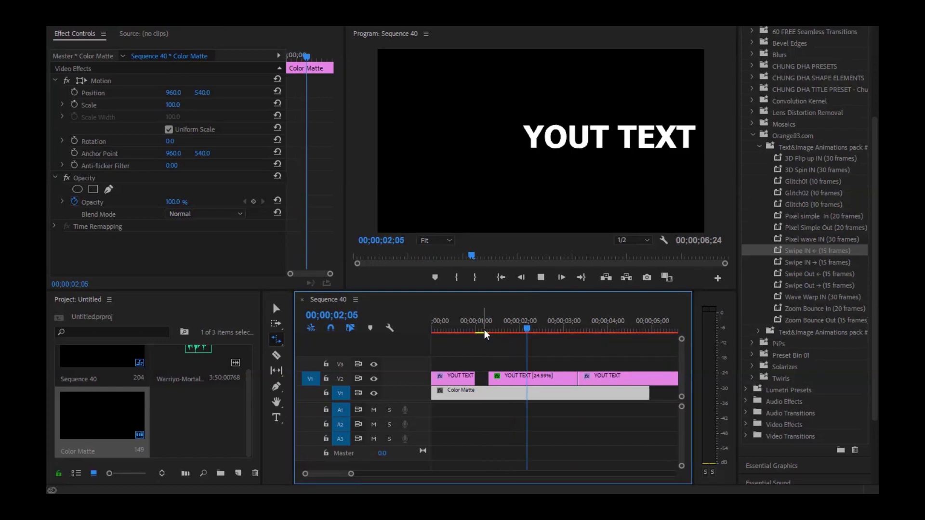
key("space")
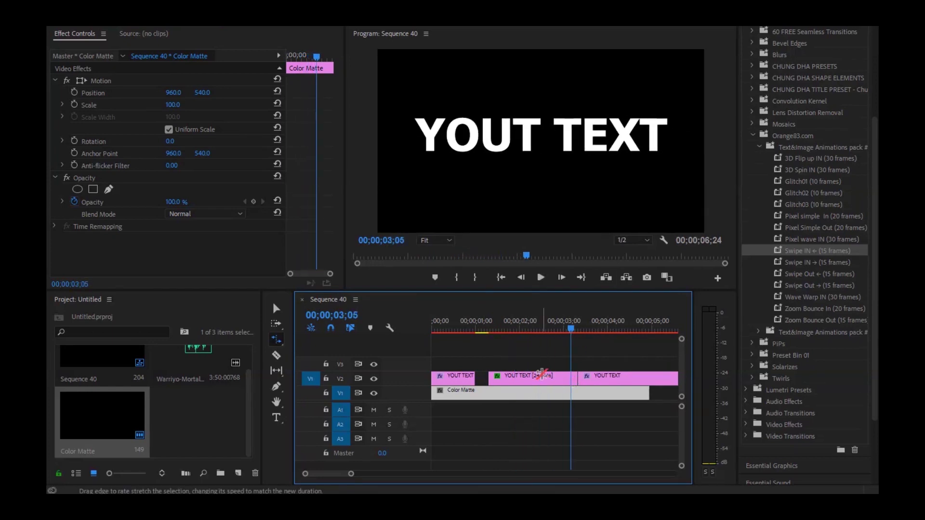
key("v")
Delete the middle clip's leftover part after 02;26 and replay from 01;10.
left_click_drag(569, 331, 490, 333)
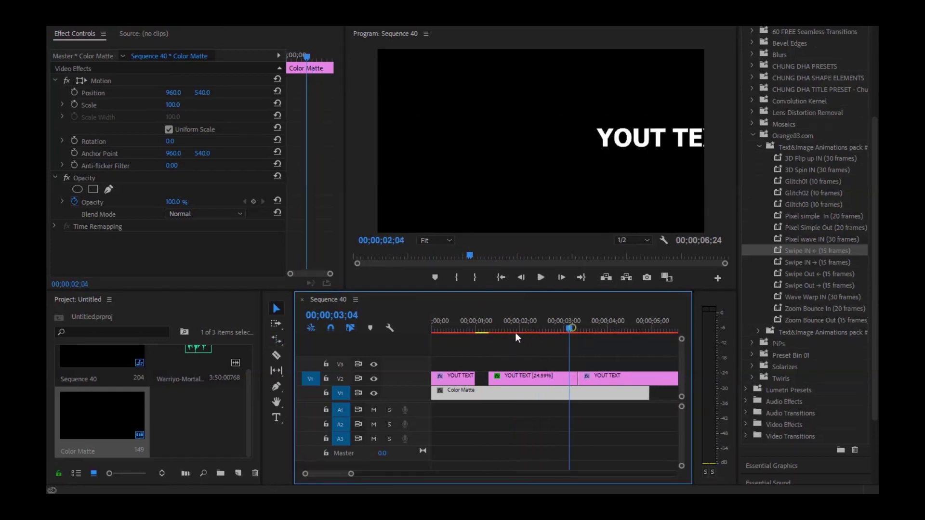
key("space")
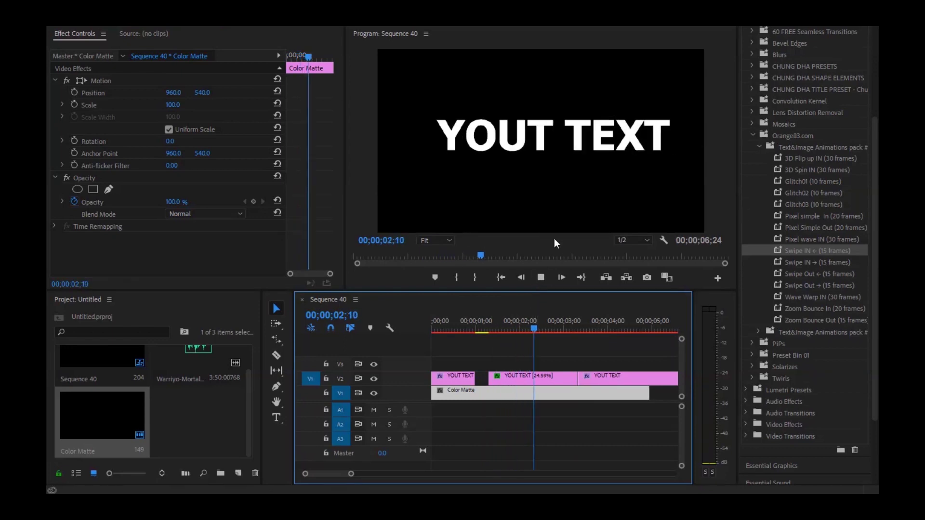
key("space")
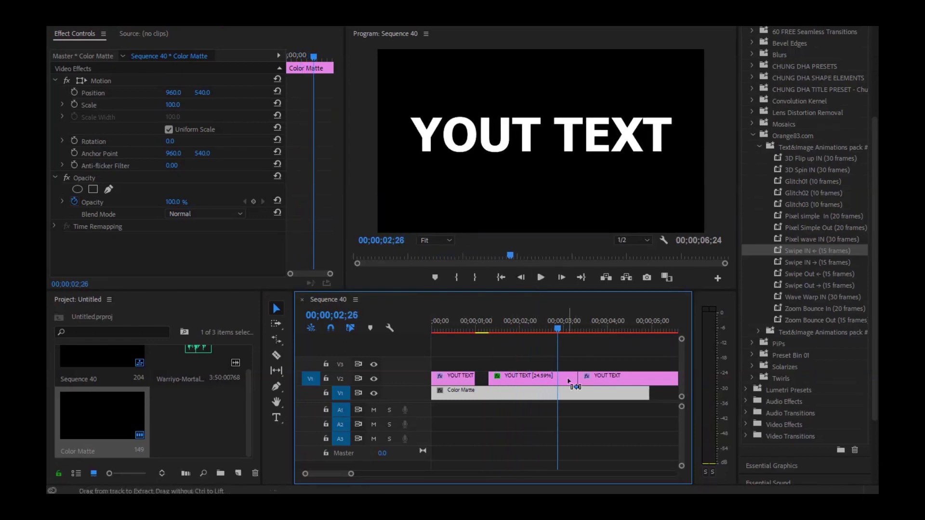
left_click(523, 379)
key("Delete")
left_click_drag(560, 330, 490, 332)
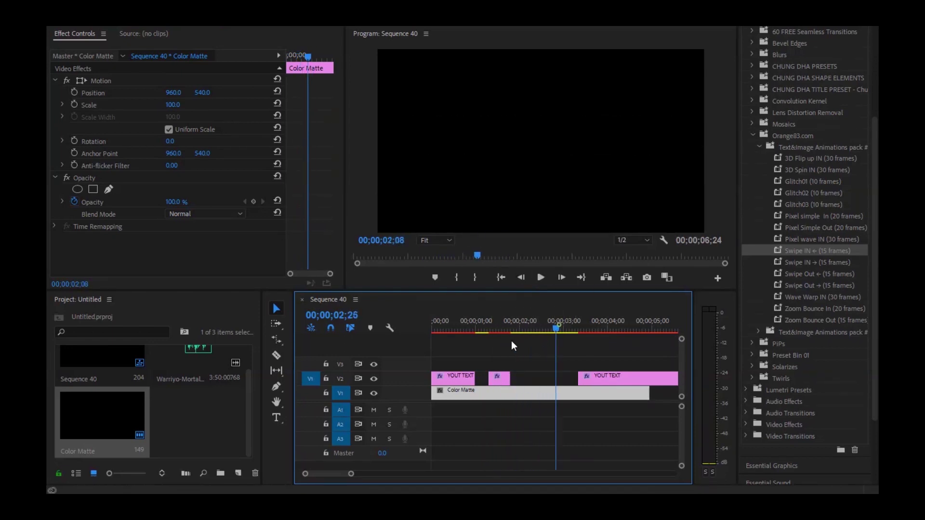
key("space")
key("space")
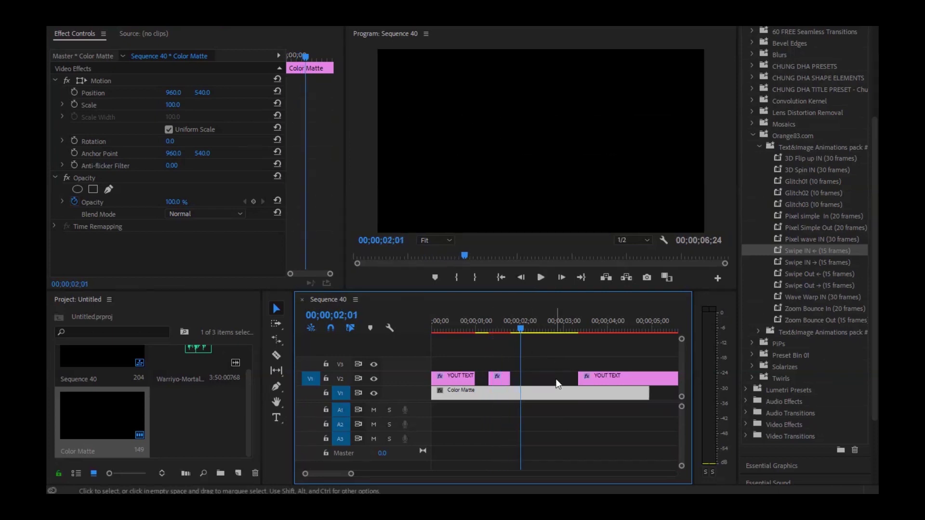
left_click_drag(351, 474, 379, 474)
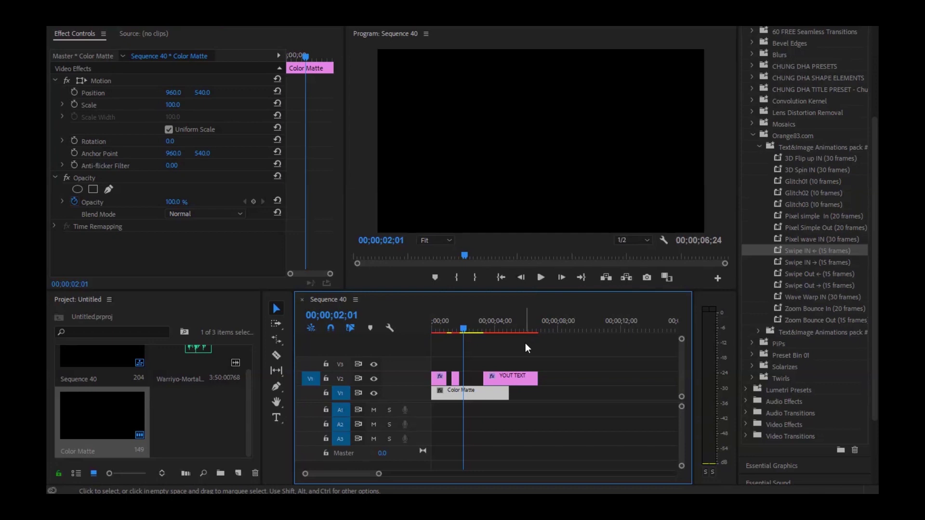
Fit the sequence in the timeline and razor-cut the last title clip at 04;00.
left_click_drag(378, 474, 408, 475)
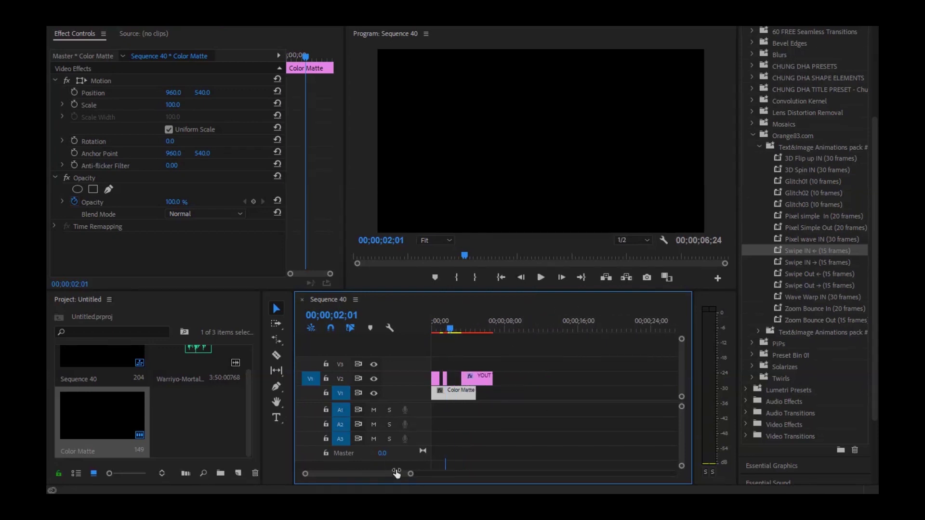
key("backslash")
left_click_drag(502, 327, 548, 330)
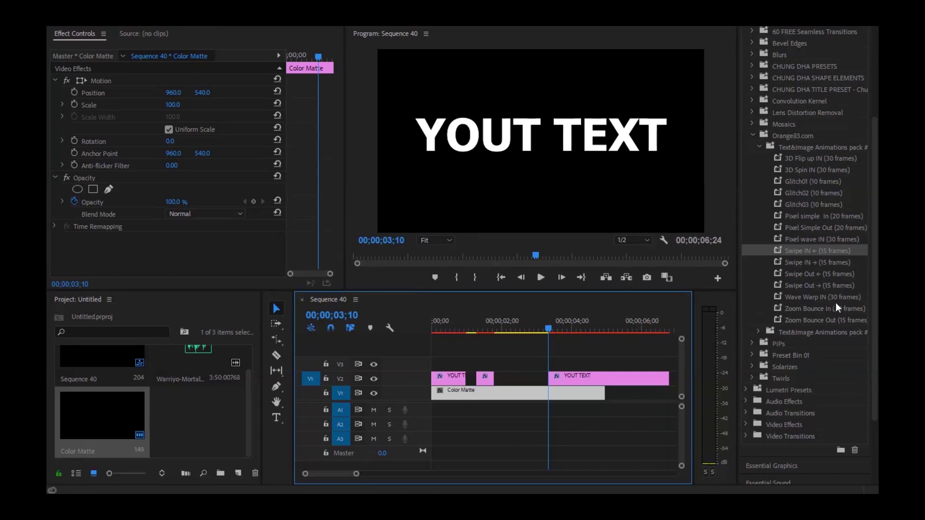
key("shift+Right")
key("shift+Right")
key("shift+Right")
key("shift+Right")
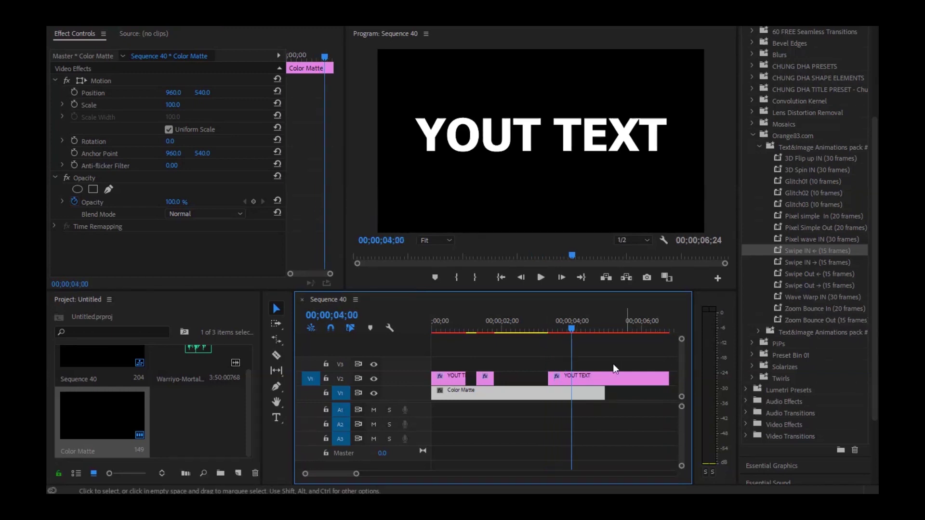
key("c")
left_click(574, 379)
Apply the Orange83 Zoom Bounce In preset to the short clip and preview it from 03;03.
key("v")
left_click_drag(815, 311, 564, 386)
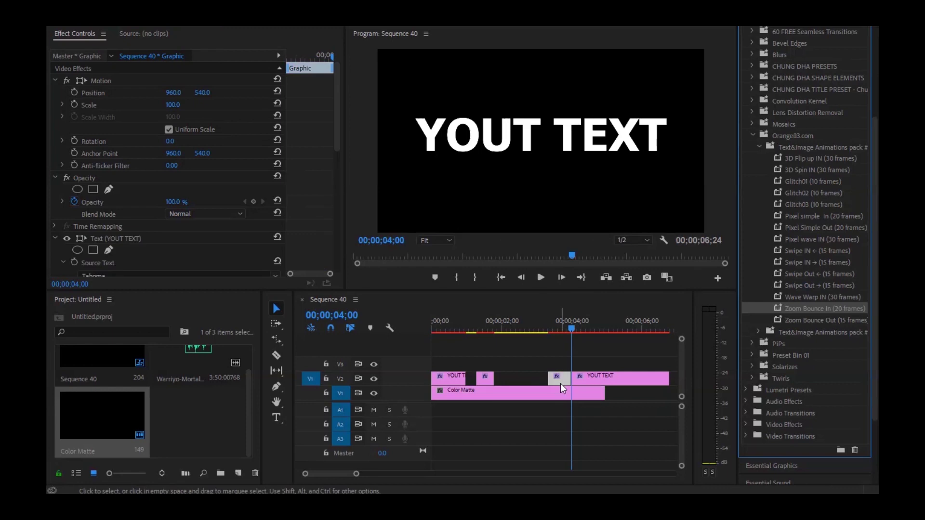
mouse_move(552, 329)
left_mouse_down()
mouse_move(542, 331)
mouse_move(583, 325)
mouse_move(540, 332)
left_mouse_up()
key("space")
key("space")
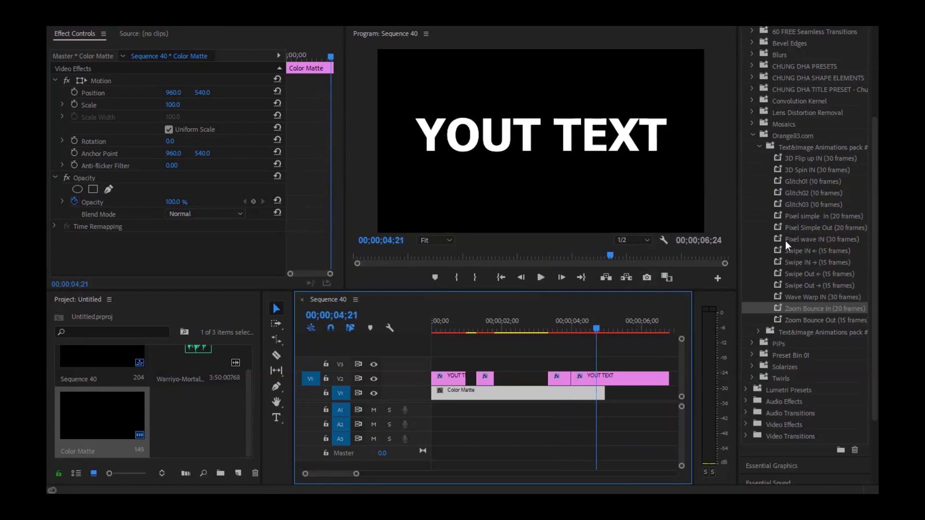
Razor-split the remaining YOUT TEXT clip at 05;00.
left_click_drag(590, 333, 571, 335)
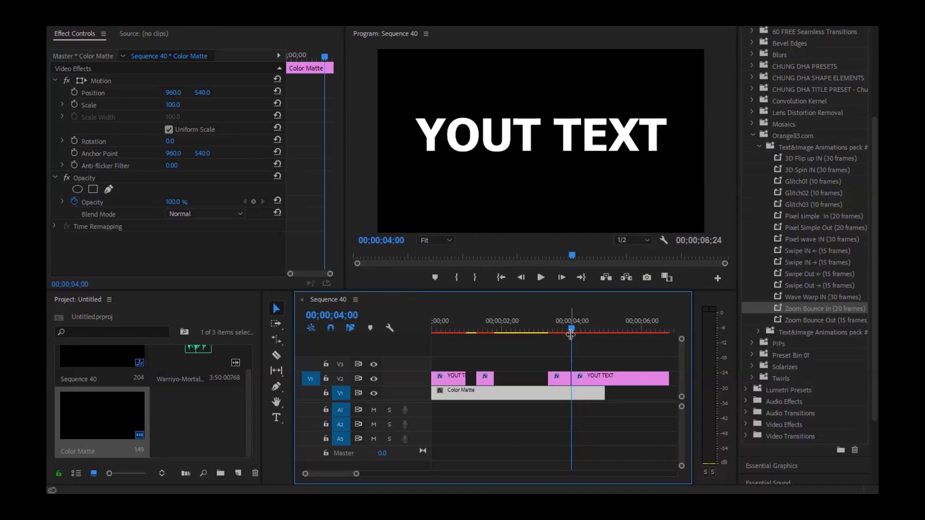
key("Right")
key("Right")
key("Right")
key("Right")
key("Right")
key("Right")
key("Right")
key("Right")
key("Right")
key("Right")
key("Right")
key("Right")
key("shift+Right")
key("c")
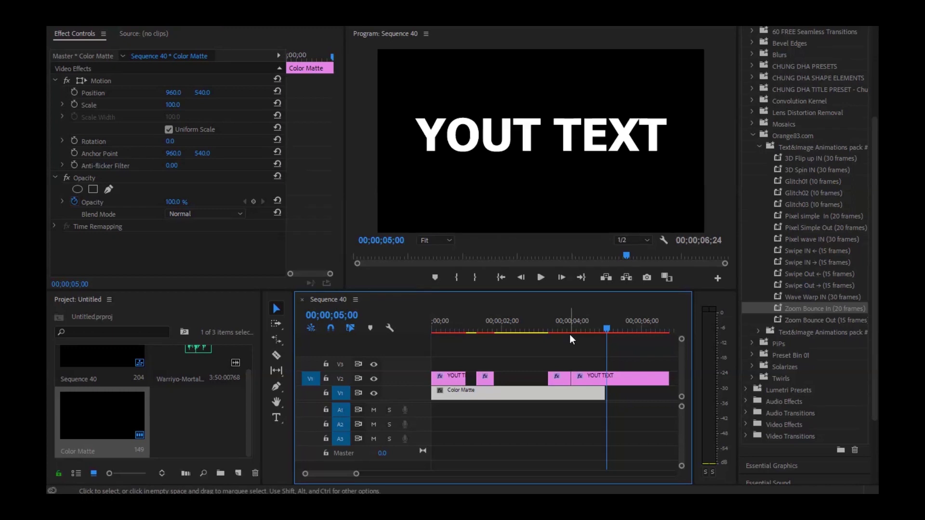
left_click(609, 378)
Apply the Pixel wave IN preset to the 04;00–05;00 title clip on V2.
key("v")
left_click_drag(796, 237, 593, 373)
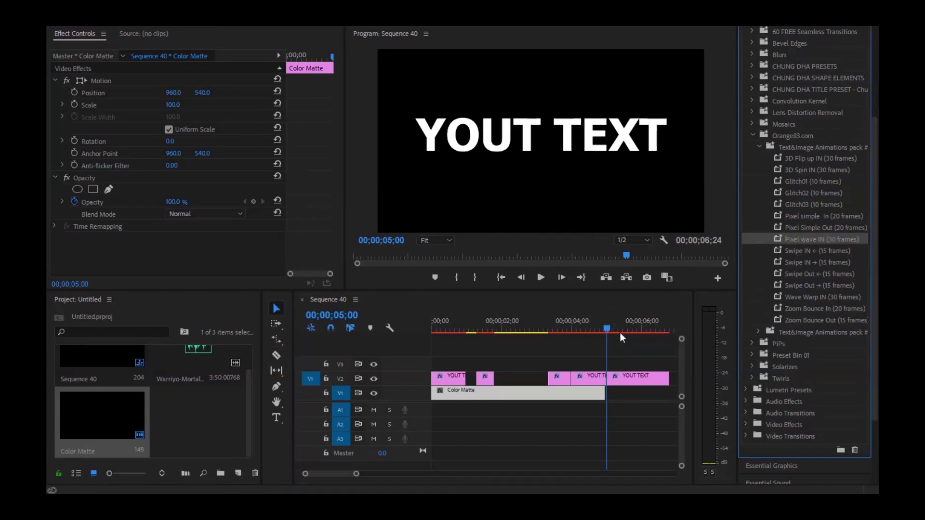
left_click_drag(594, 375, 593, 376)
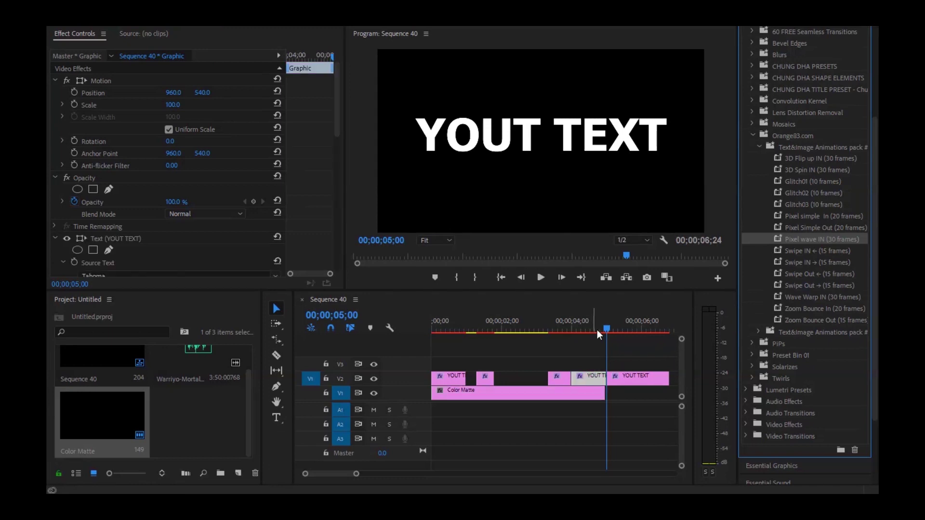
left_click_drag(601, 329, 563, 329)
Preview the Pixel wave IN animation twice from 03;24, then select the Pixel Simple Out preset.
left_click(563, 328)
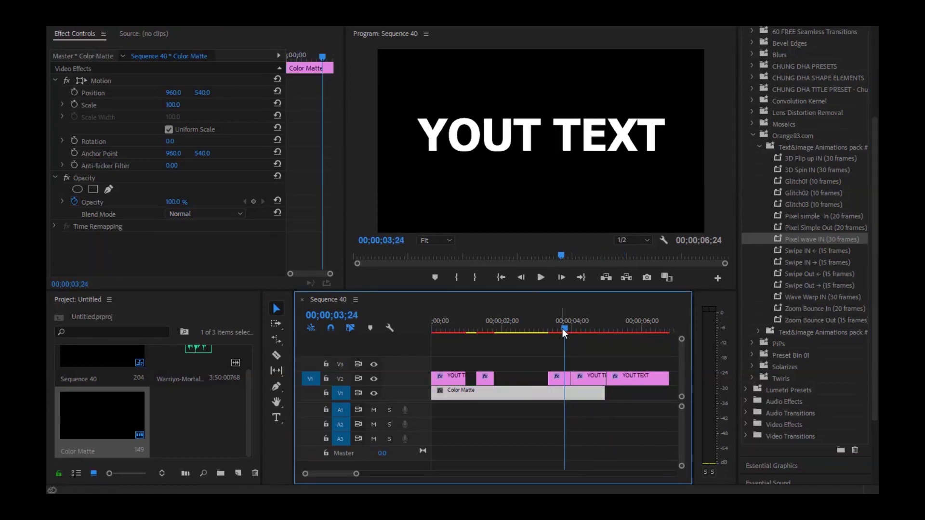
key("space")
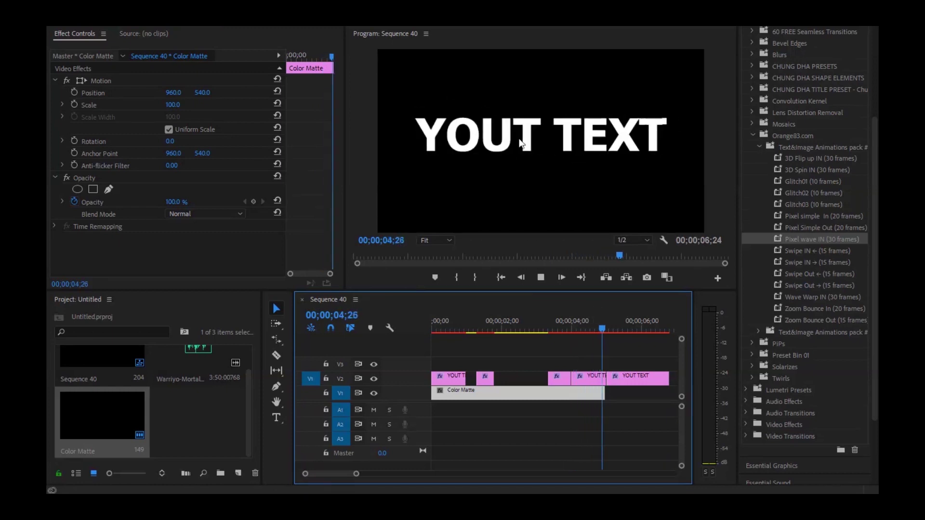
left_click(620, 325)
left_click(568, 328)
key("space")
key("space")
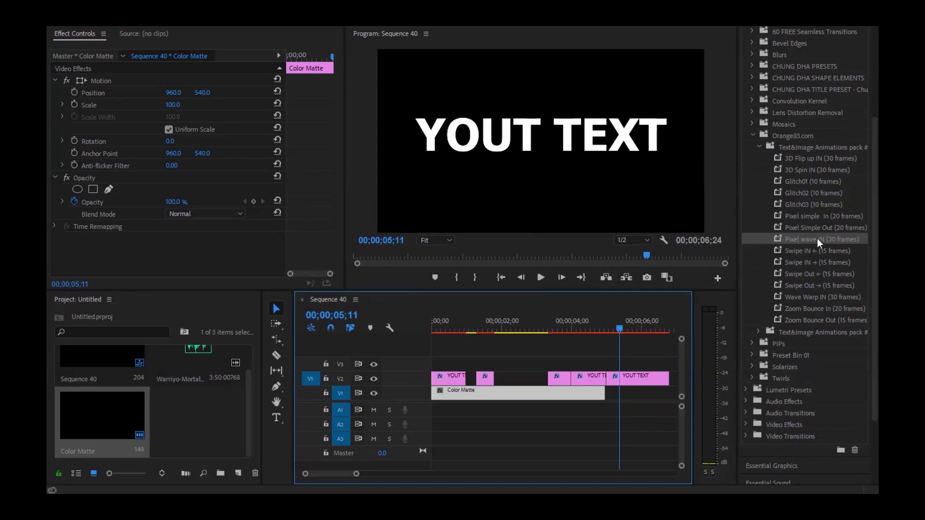
left_click(826, 228)
Cut the V2 title clip at 05;20 with the Razor tool.
left_click_drag(619, 331, 608, 334)
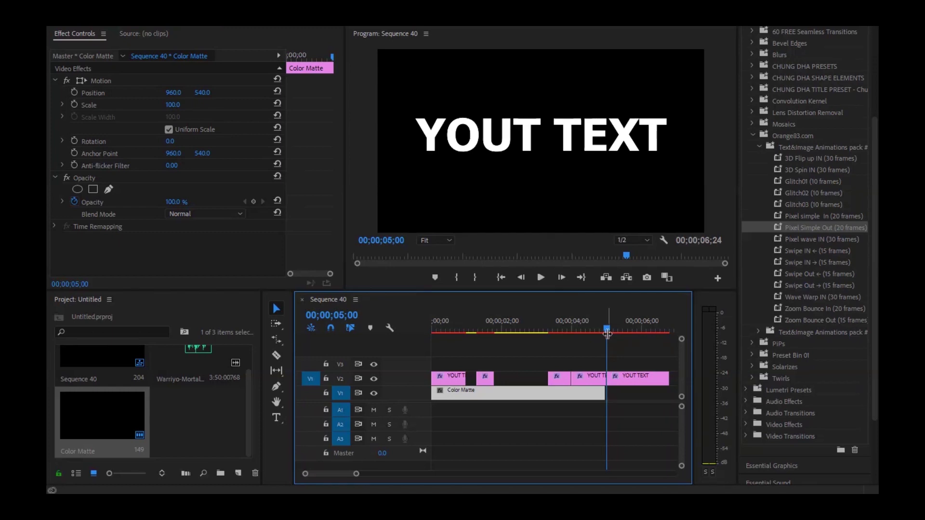
key("space")
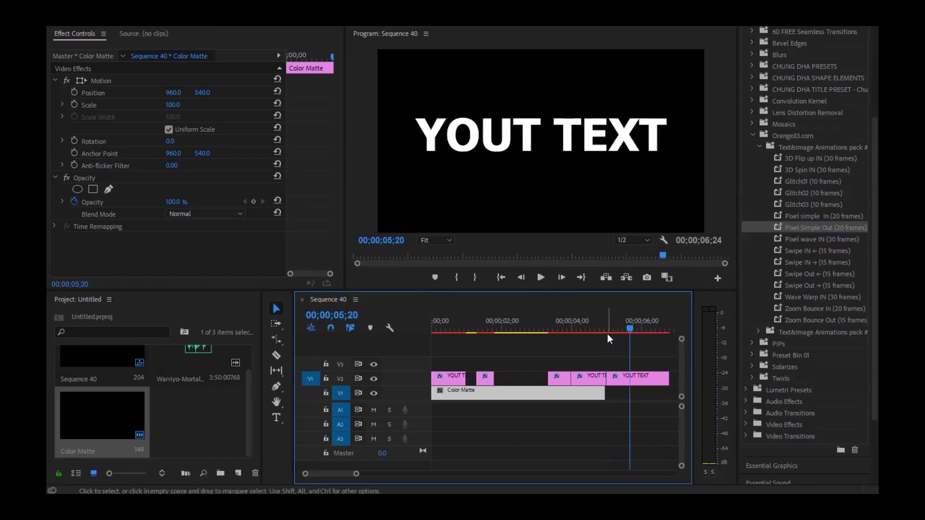
key("c")
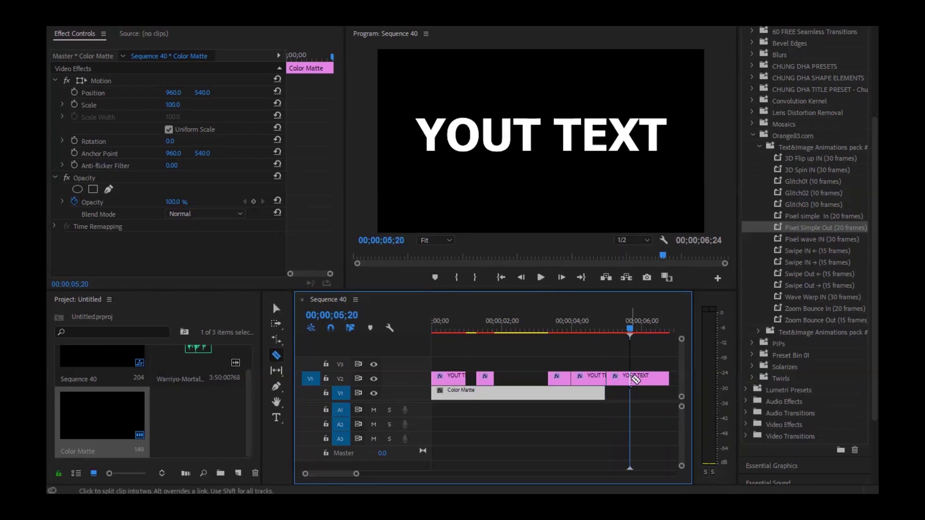
key("v")
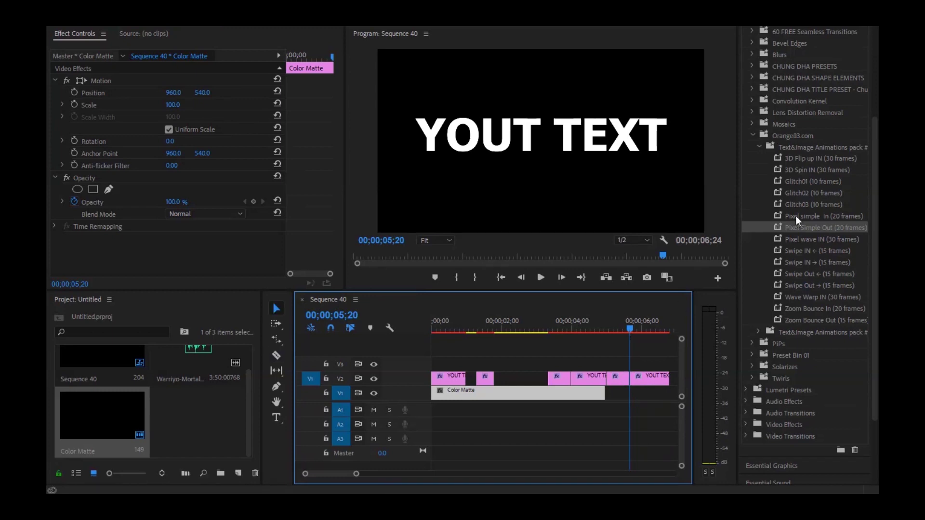
Apply Pixel simple In to the new 05;00–05;20 piece and preview it from 04;24.
left_click_drag(796, 220, 619, 379)
left_click_drag(629, 332, 600, 332)
key("space")
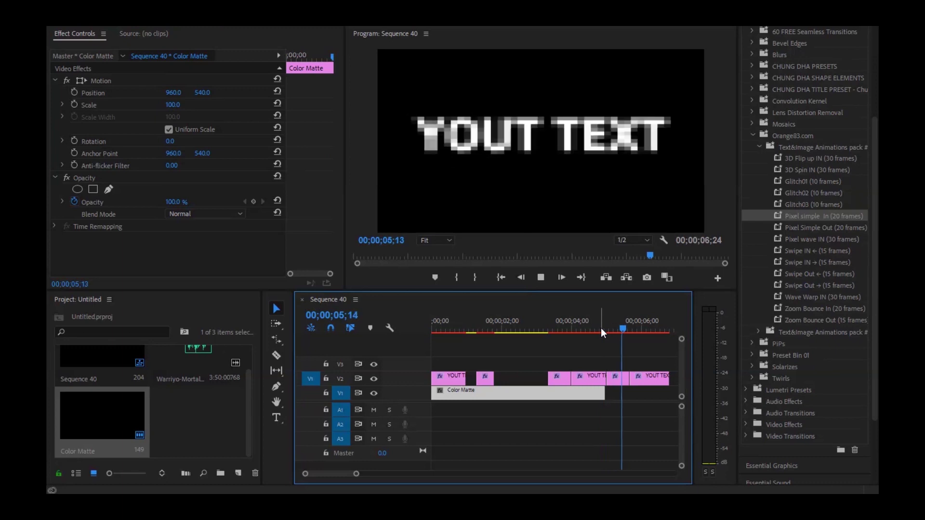
left_click_drag(640, 326, 412, 343)
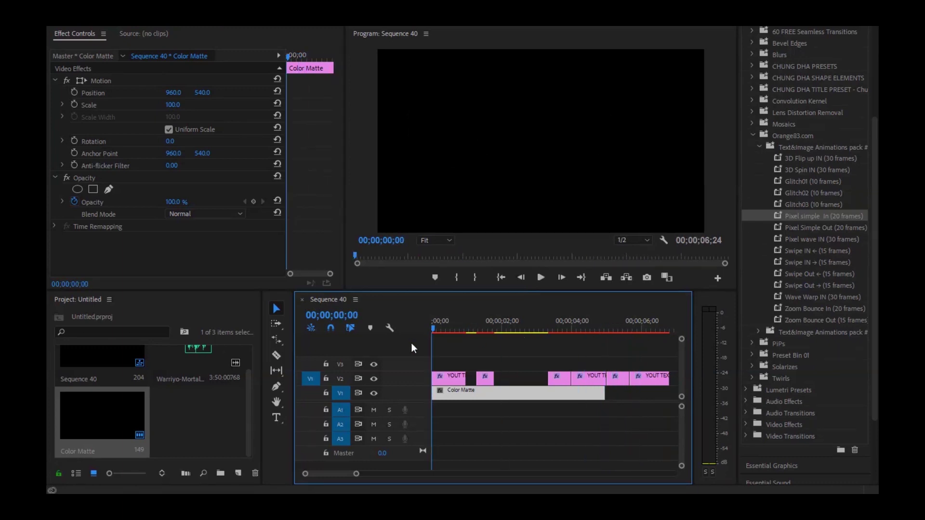
Ripple Delete both empty gaps between the title clips on V2.
left_click(470, 381)
right_click(471, 381)
left_click(487, 383)
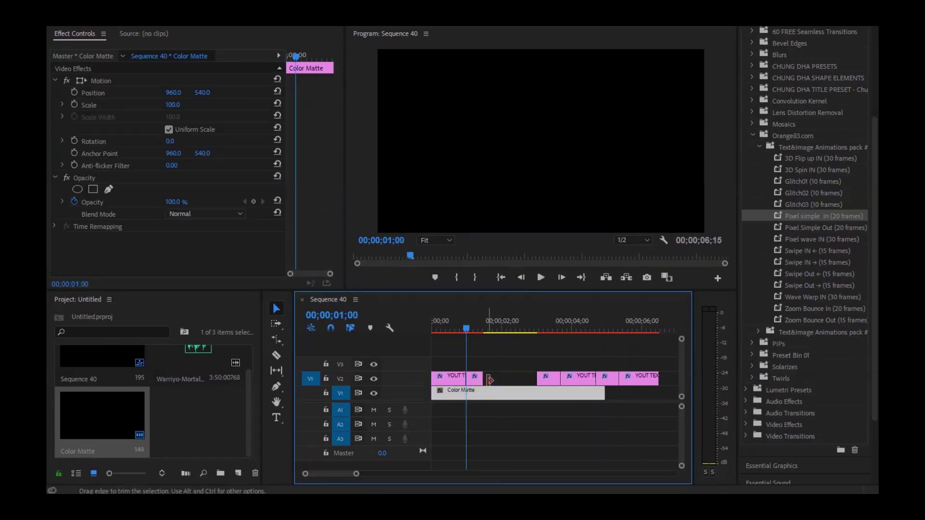
right_click(502, 377)
left_click(516, 385)
left_click(483, 330)
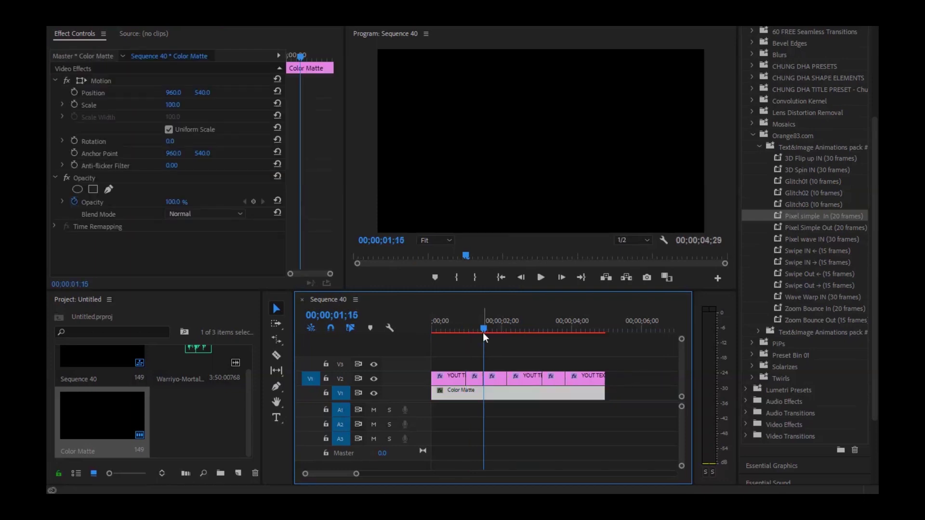
Play the full title animation from the sequence start.
key("Home")
key("space")
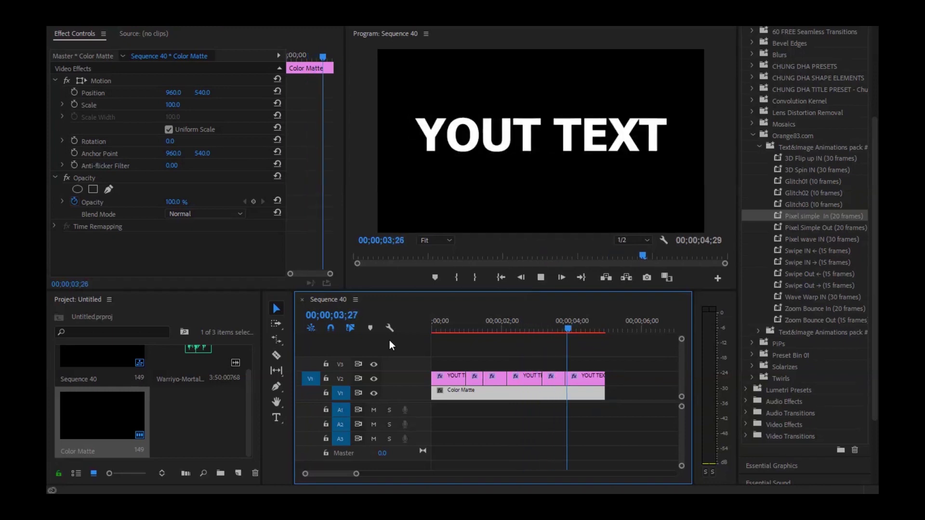
key("space")
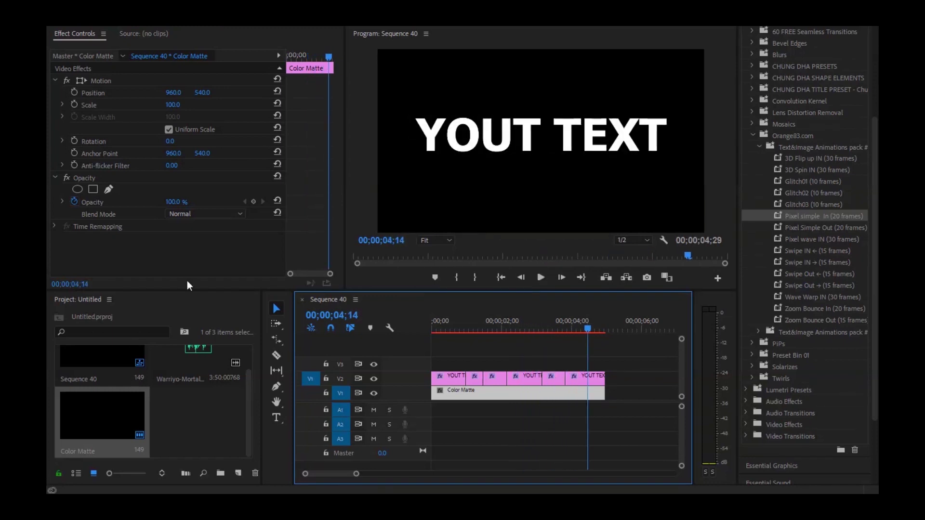